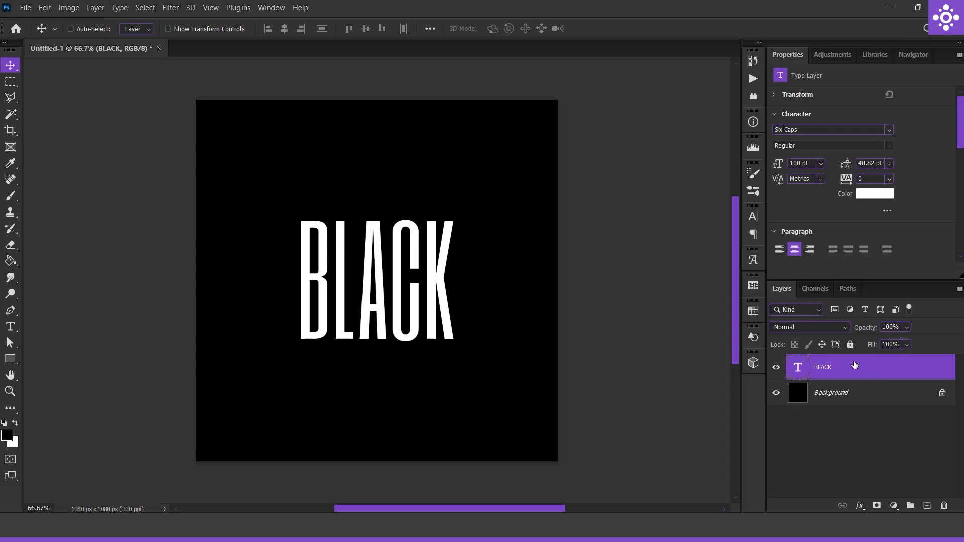
Set the BLACK text colour to 000000 and convert the text layer to a smart object
left_click(876, 194)
type("000000")
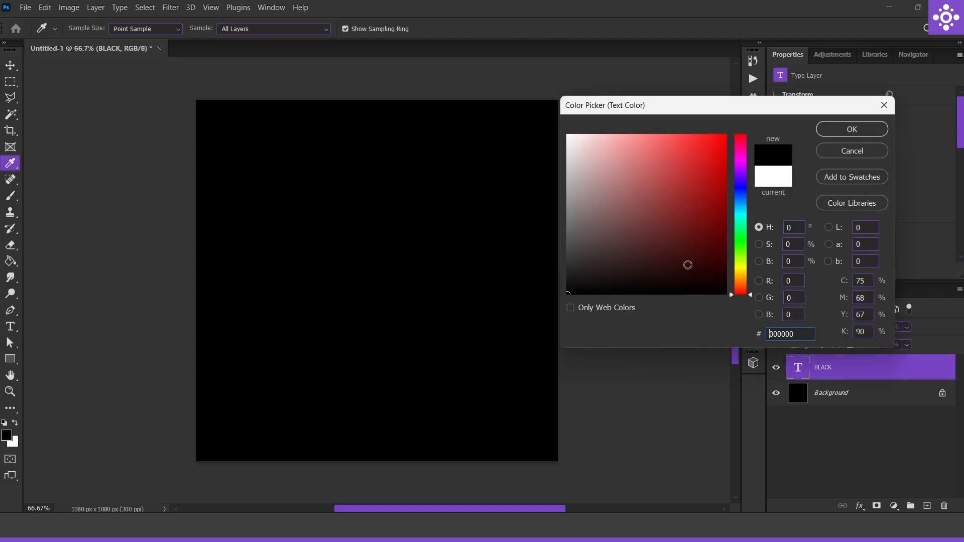
left_click(845, 131)
right_click(864, 373)
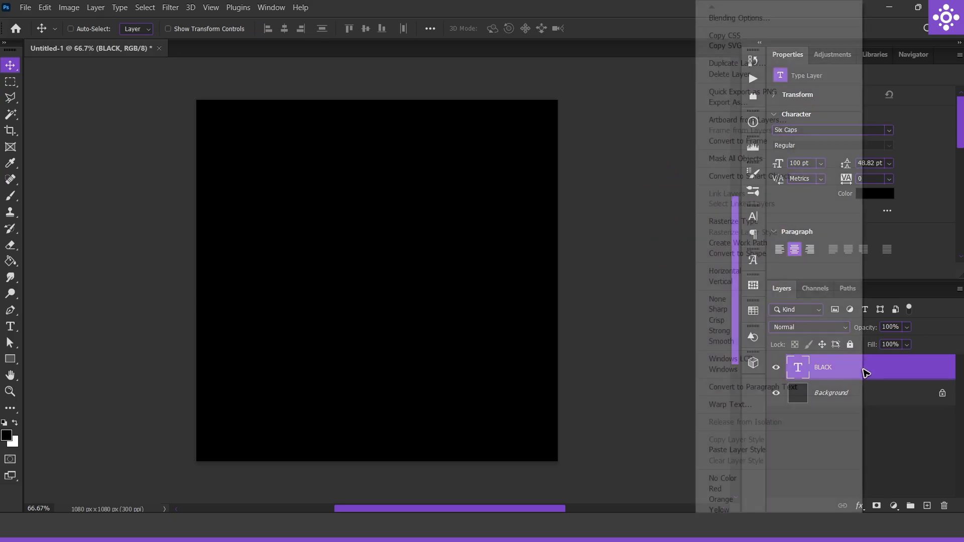
left_click(769, 175)
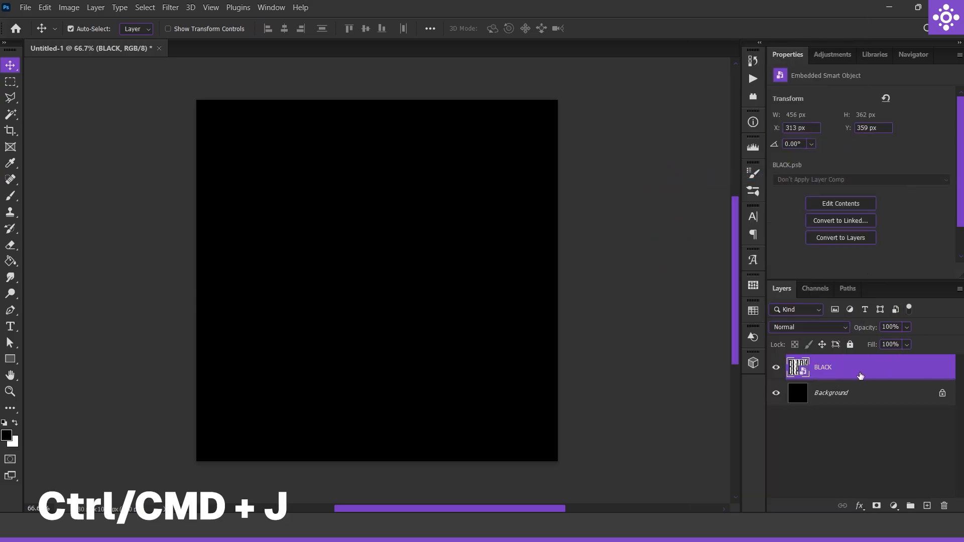
Duplicate the BLACK smart object twice and rename the upper copy OUT and the lower copy IN
key("ctrl+j")
key("ctrl+j")
double_click(837, 367)
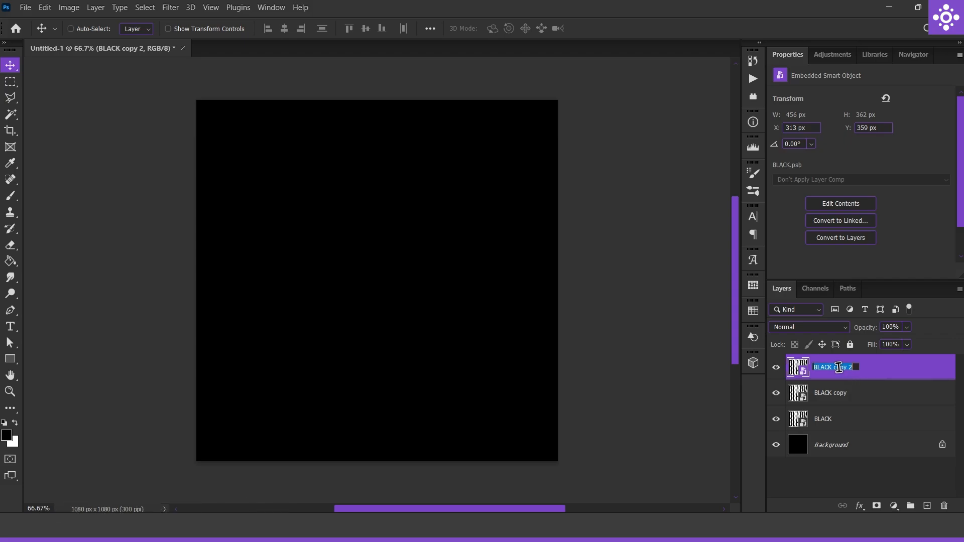
type("OUT")
key("Return")
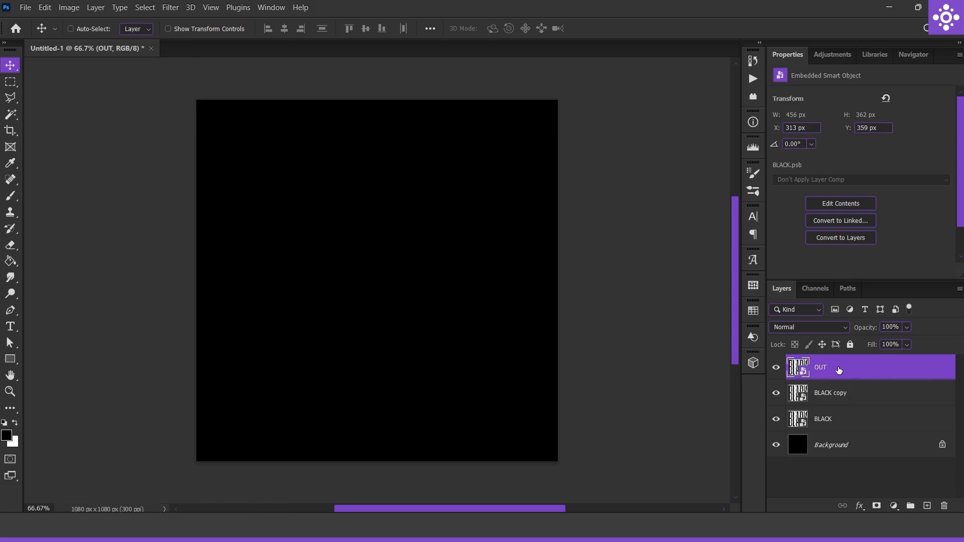
double_click(835, 394)
type("IN")
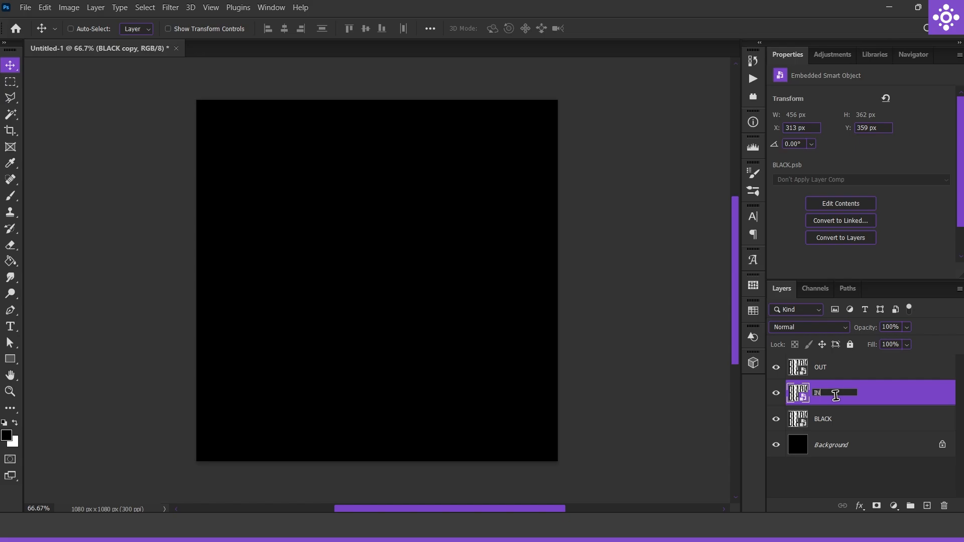
key("Return")
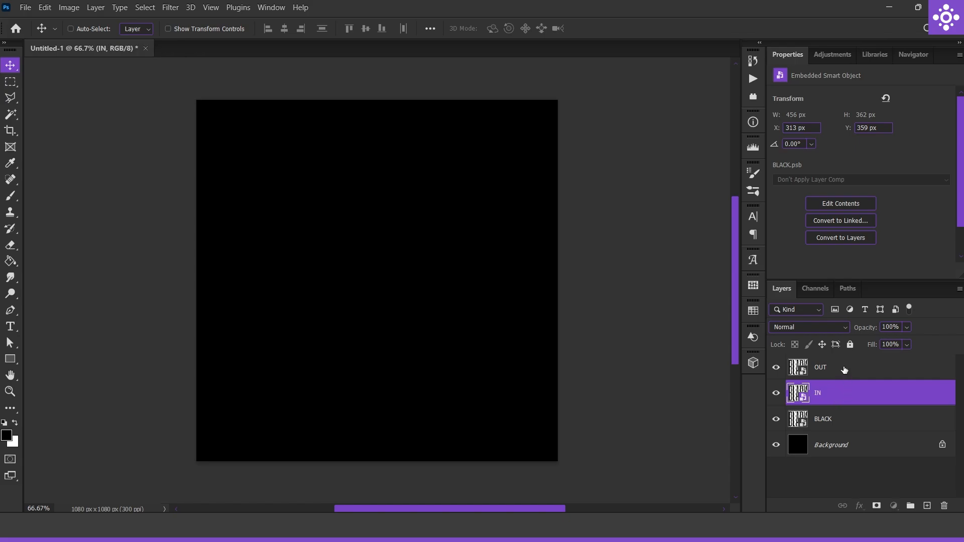
Move the OUT and IN layers beneath BLACK and set the BLACK layer's fill to 0%
left_click(844, 370, "shift")
left_click_drag(898, 405, 874, 439)
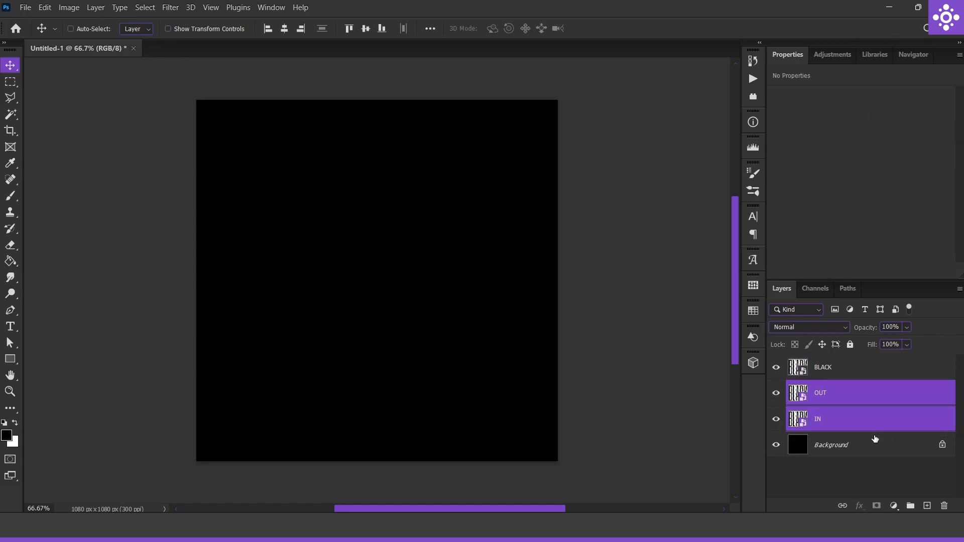
left_click(839, 373)
left_click(907, 345)
left_click_drag(922, 360, 762, 408)
Add a Bevel & Emboss effect to the OUT layer
left_click(868, 402)
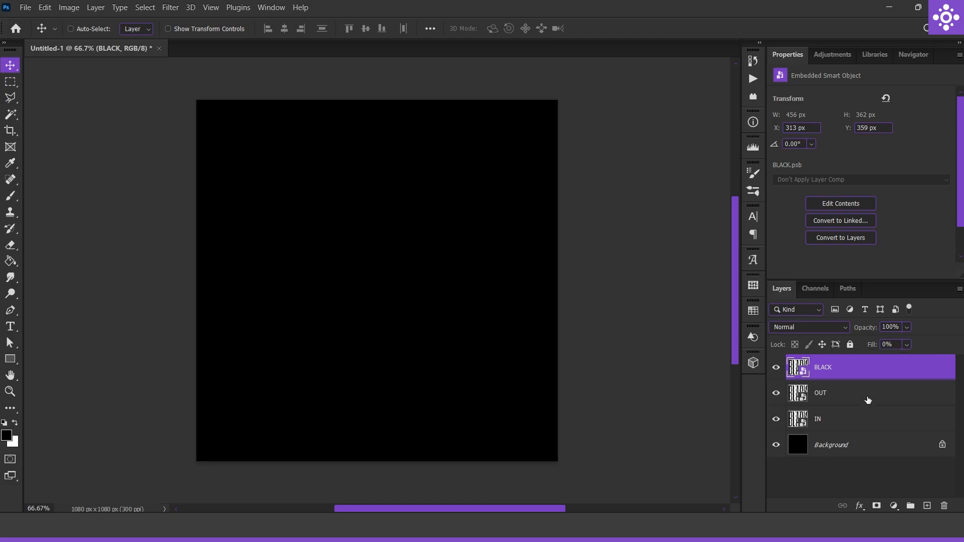
left_click(867, 400)
double_click(870, 402)
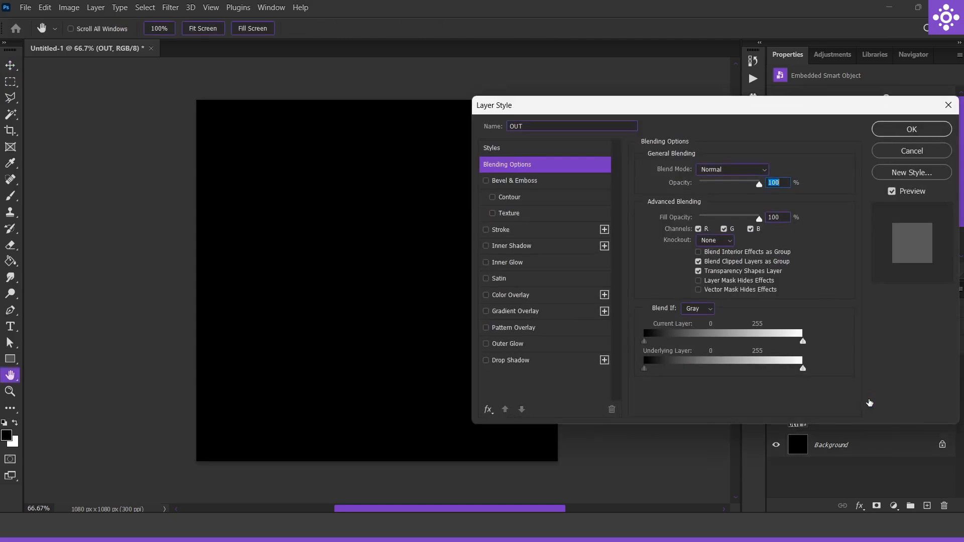
left_click(549, 183)
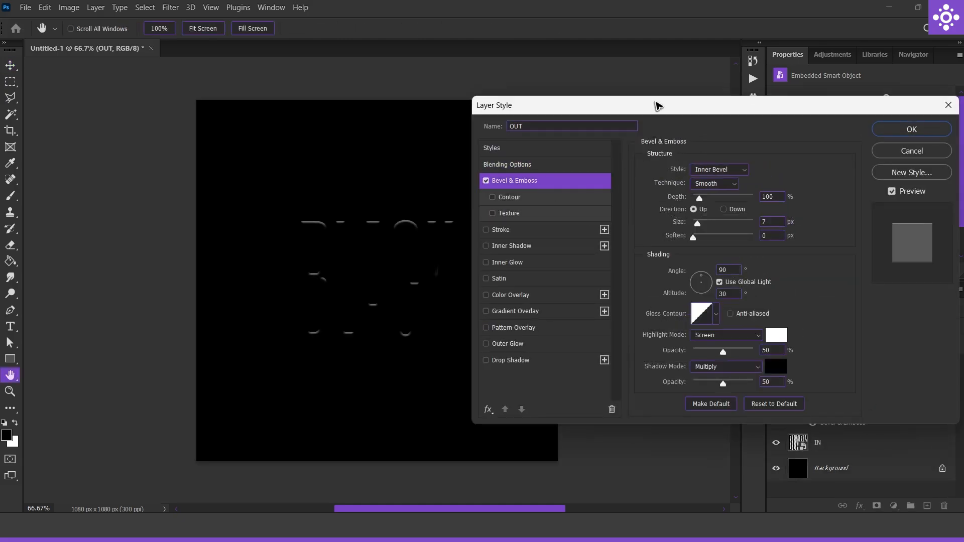
left_click_drag(657, 105, 704, 110)
left_click(390, 297, "ctrl")
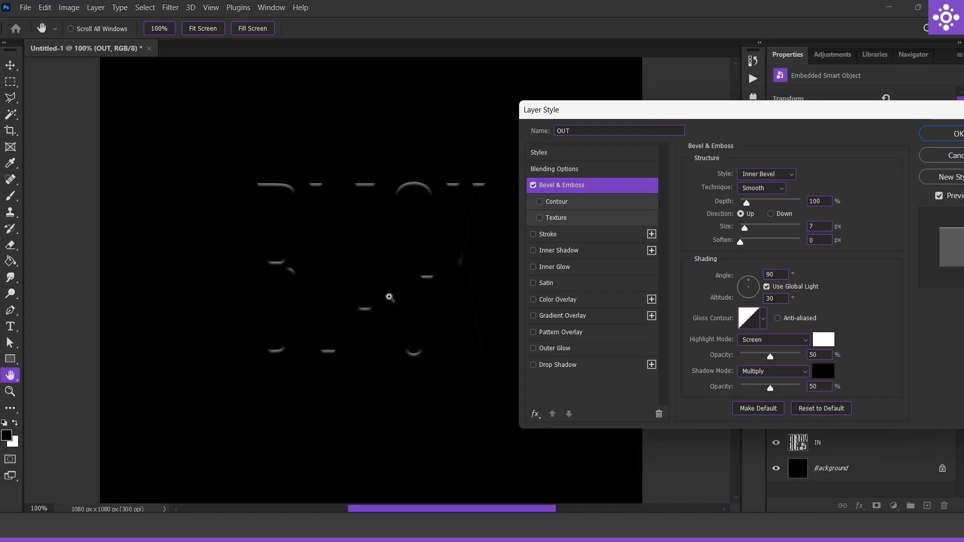
left_click(390, 297, "ctrl")
left_click(409, 296, "alt")
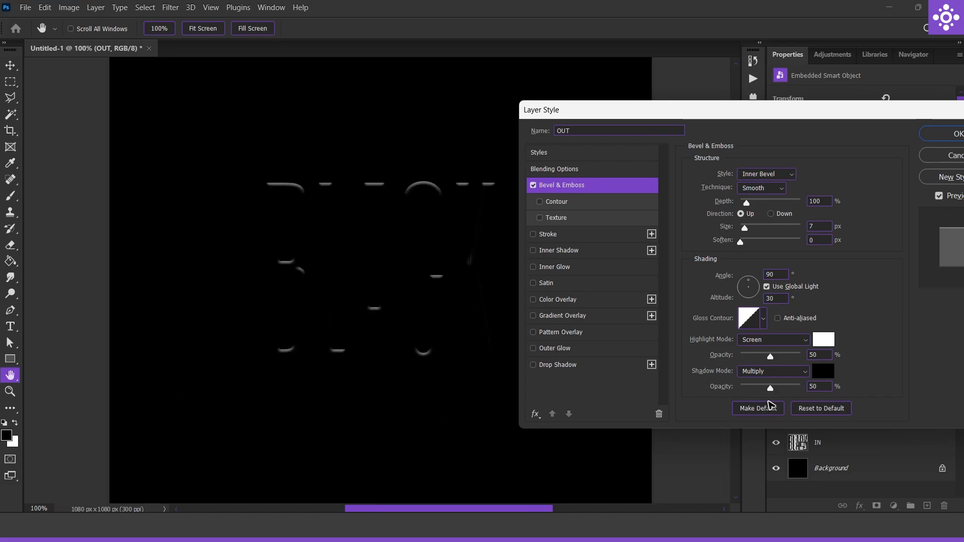
Give the bevel's shading the twin-peaked gloss contour, an angle of 100° and an altitude of 30°
left_click(764, 319)
left_click(724, 373)
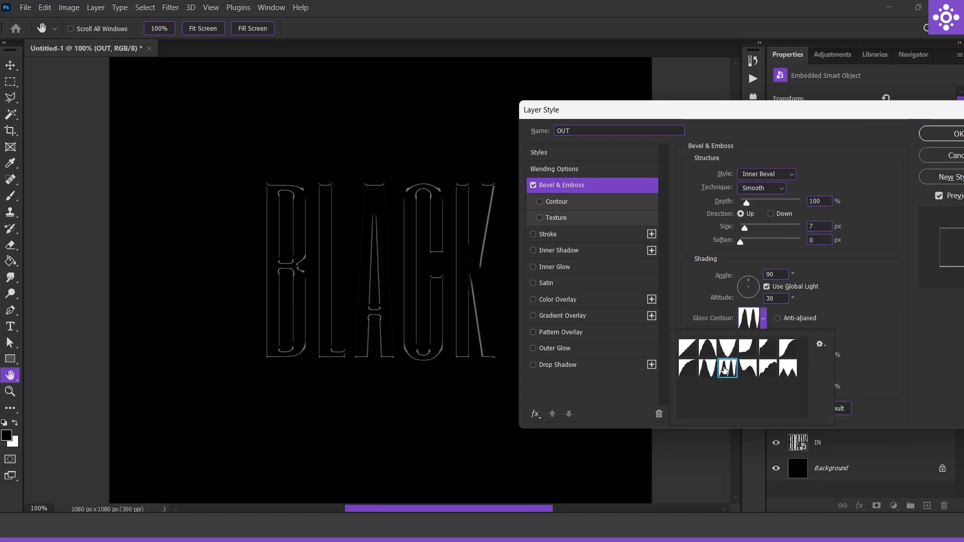
left_click(857, 293)
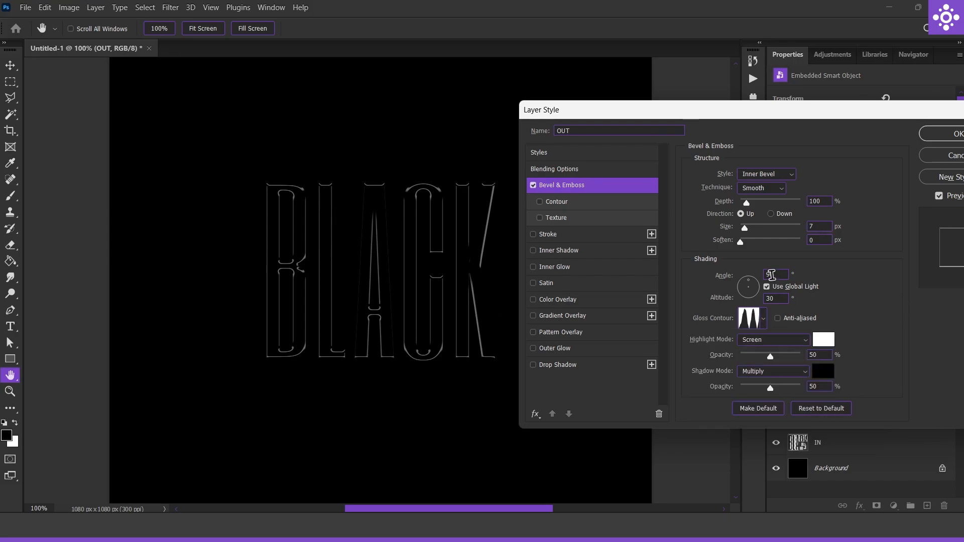
left_click_drag(748, 280, 747, 286)
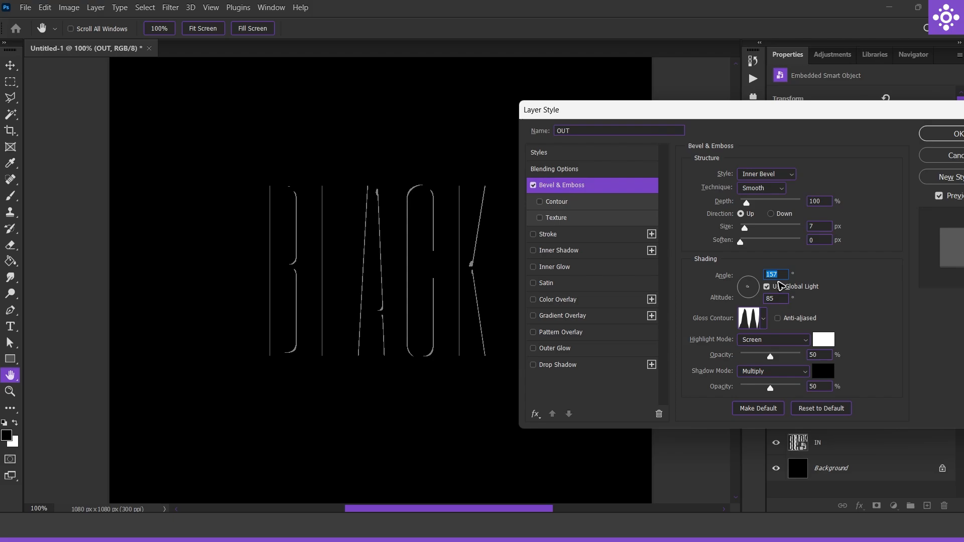
type("100")
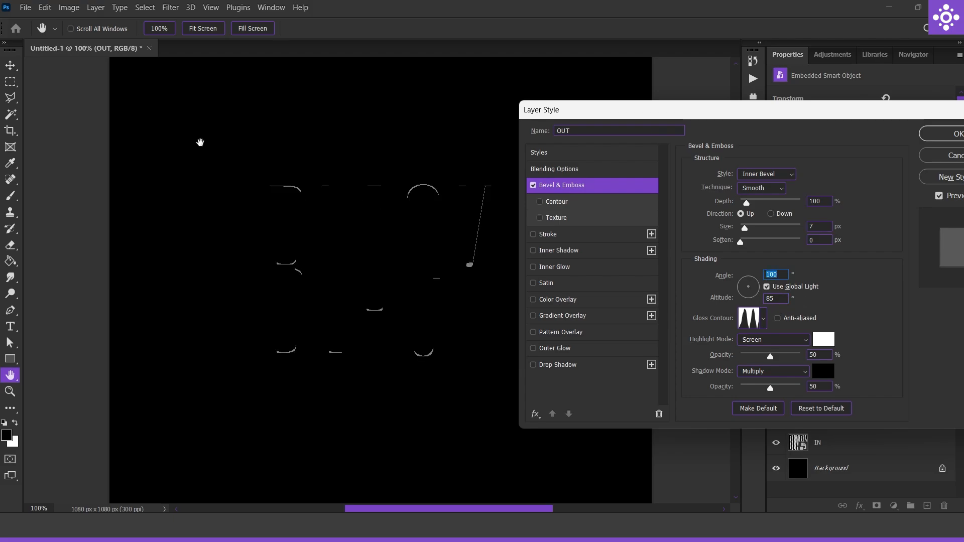
mouse_move(779, 298)
left_mouse_down()
mouse_move(747, 307)
mouse_move(768, 300)
left_mouse_up()
type("20")
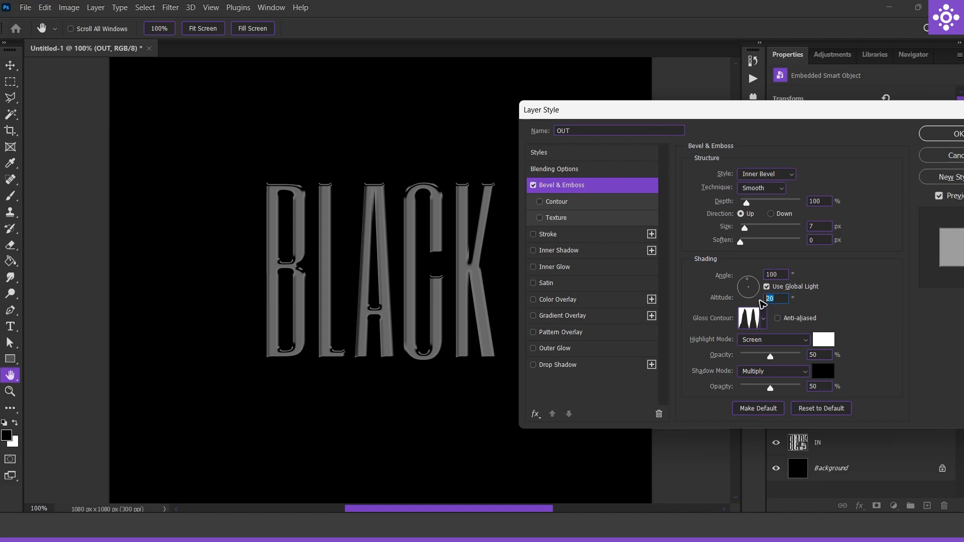
type("30")
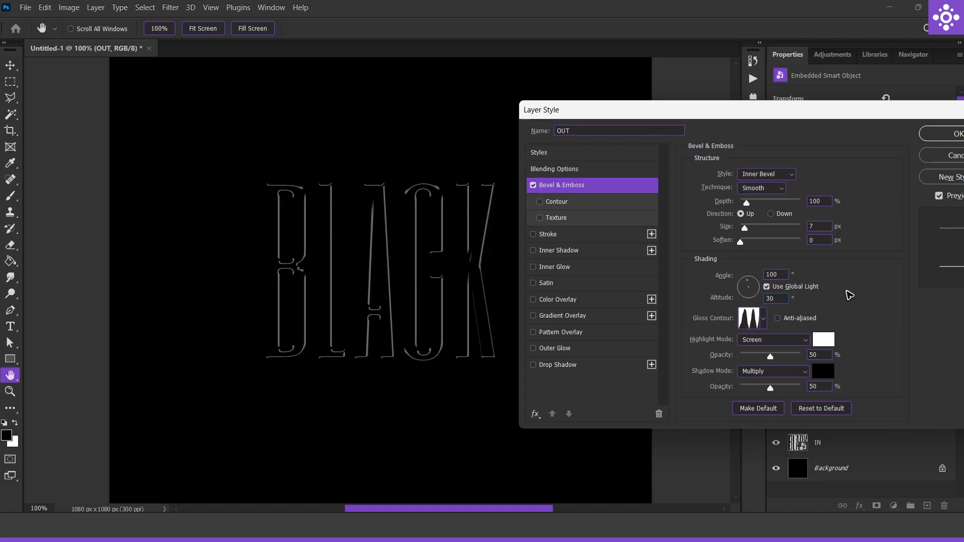
Set the bevel structure to Inner Bevel, Smooth, 459% depth, Down direction and 8 px size
left_click(767, 175)
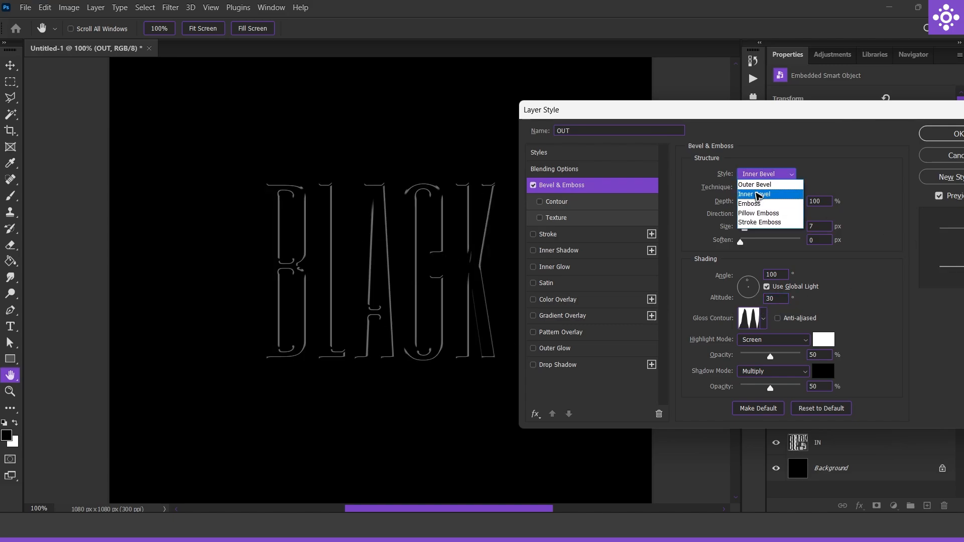
left_click(757, 195)
left_click(765, 188)
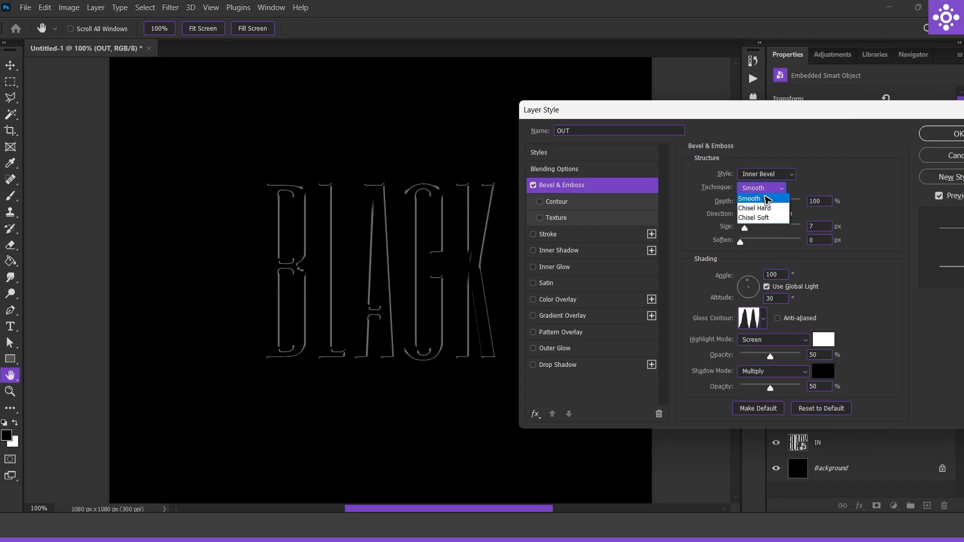
left_click(754, 199)
left_click_drag(745, 201, 765, 204)
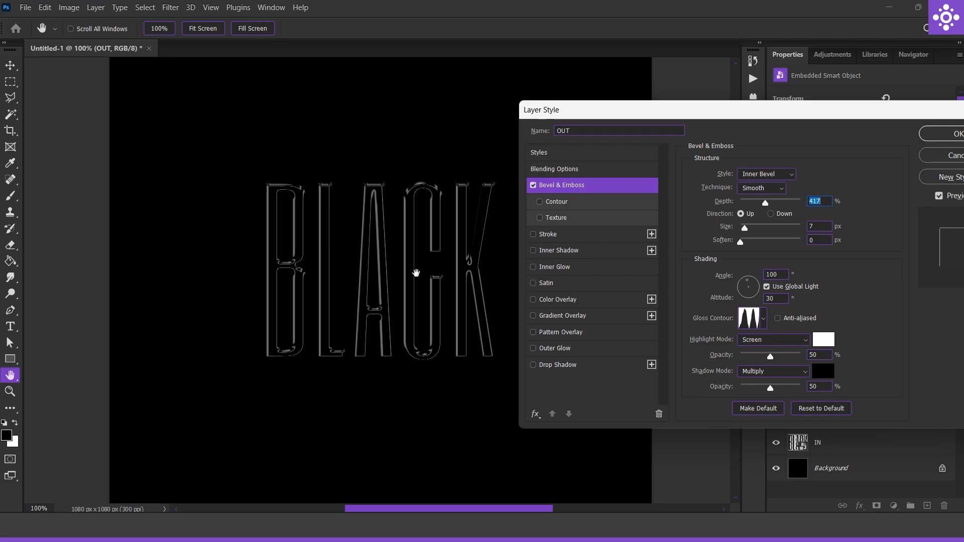
left_click(409, 275, "ctrl")
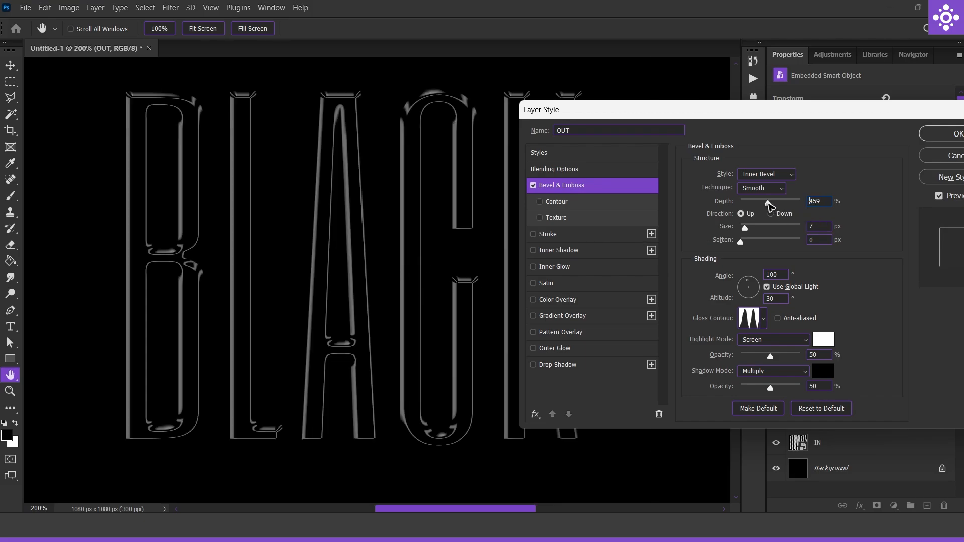
left_click_drag(765, 202, 768, 205)
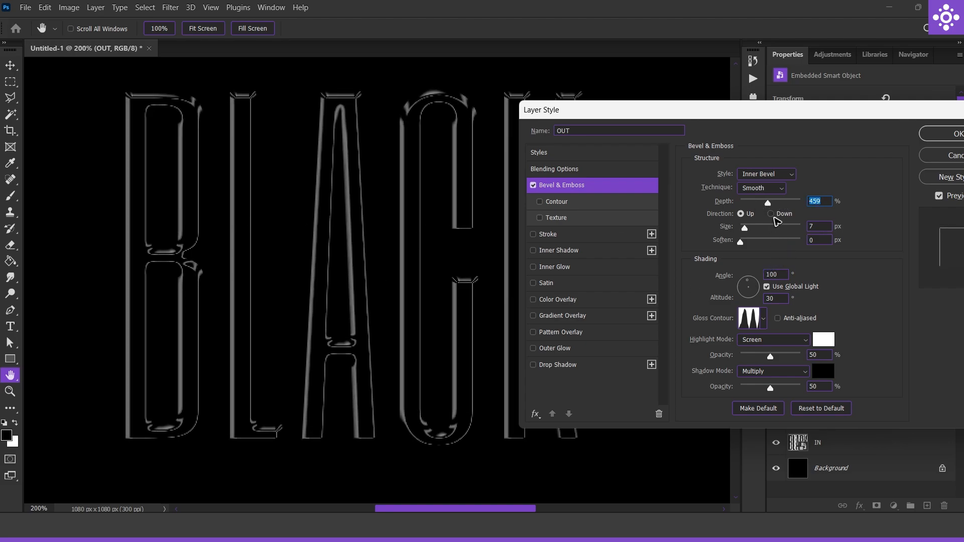
left_click(770, 214)
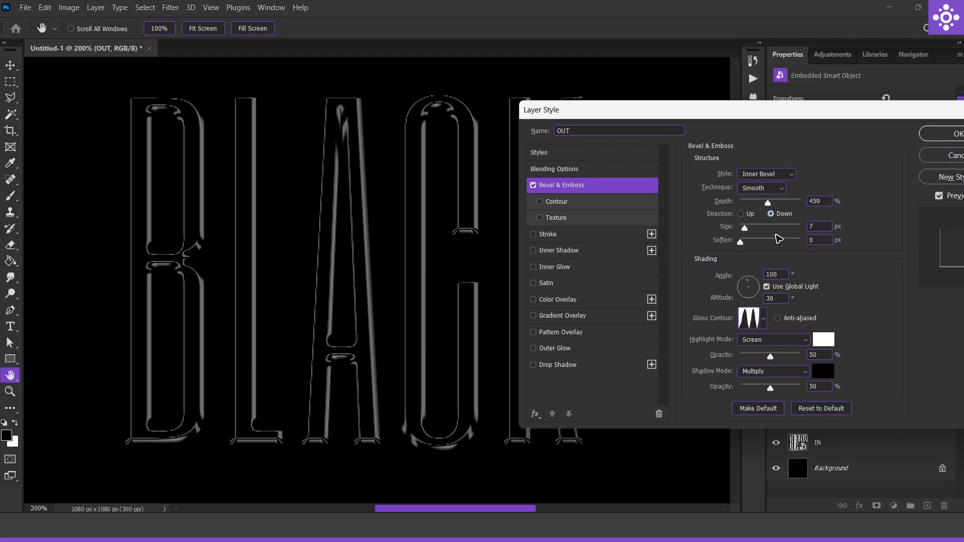
left_click_drag(747, 230, 747, 231)
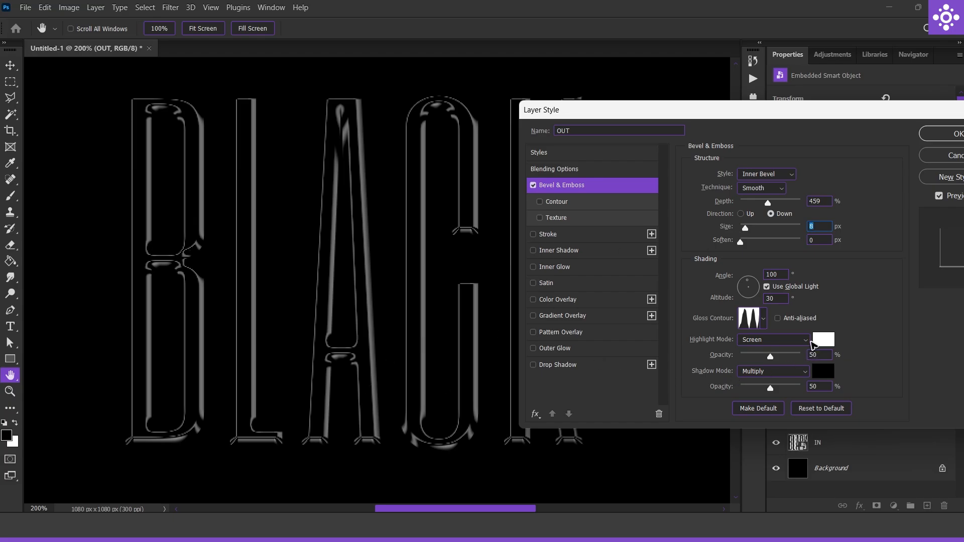
Set the bevel highlight to Linear Dodge (Add) at 100% opacity and the shadow opacity to 34%
left_click(773, 339)
left_click(799, 347)
left_click_drag(771, 356, 761, 389)
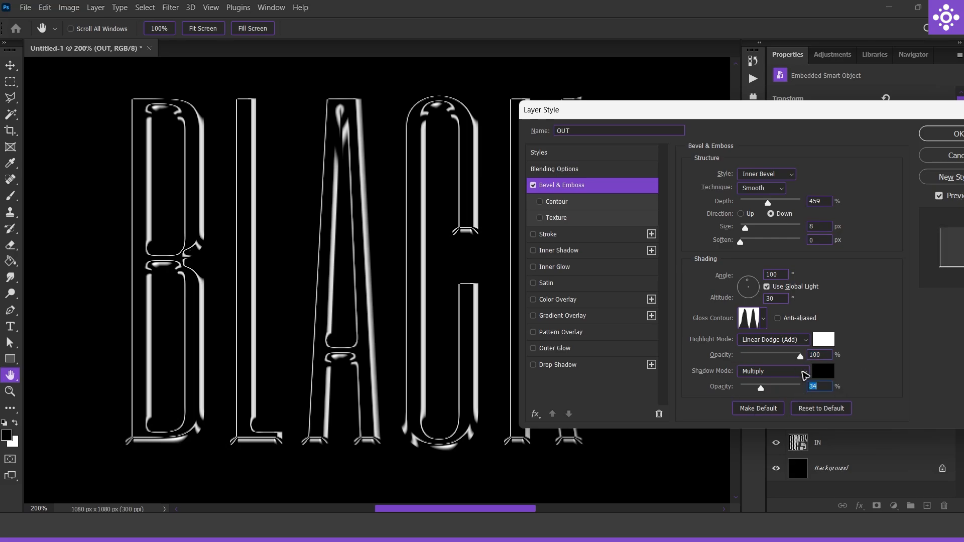
Add a black Inner Shadow to the OUT layer with the twin-peaked contour
left_click(575, 252)
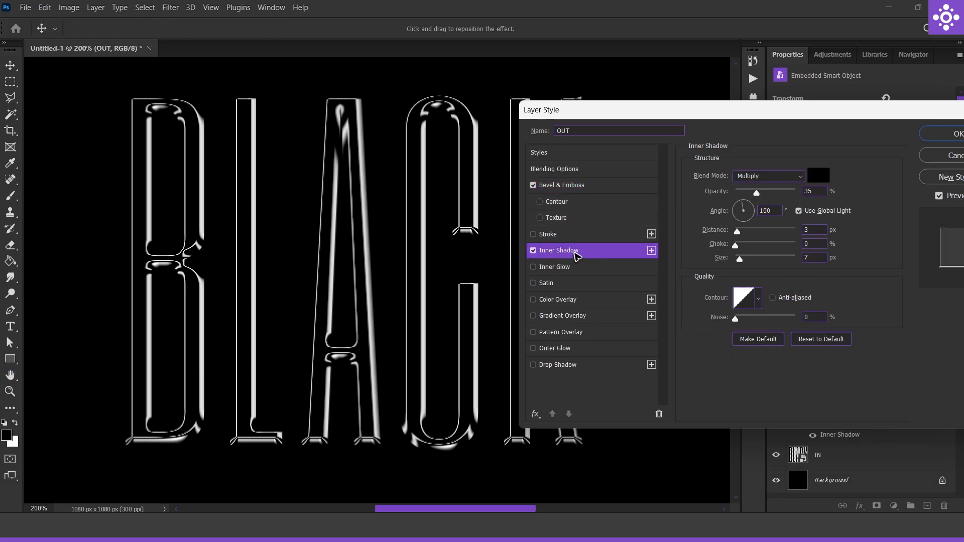
left_click(818, 175)
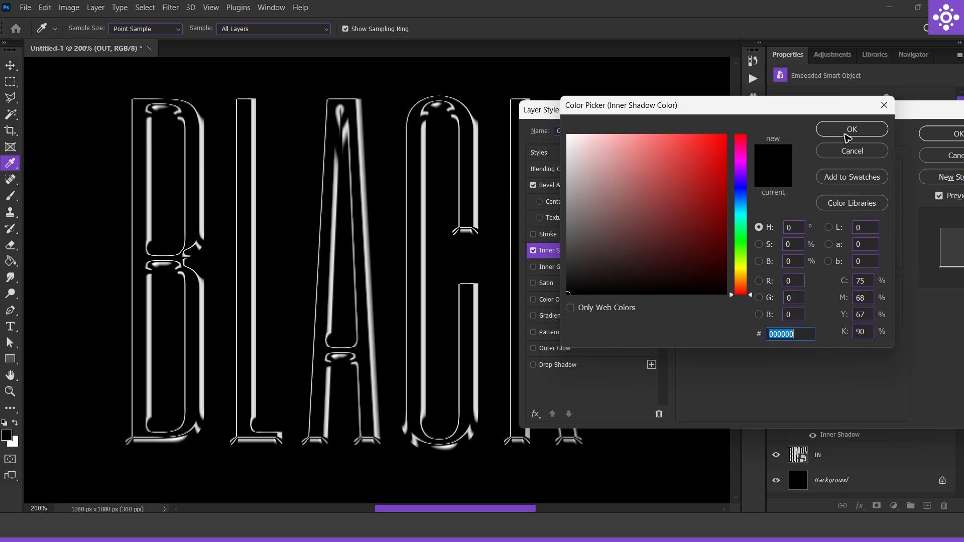
left_click(846, 134)
left_click(757, 298)
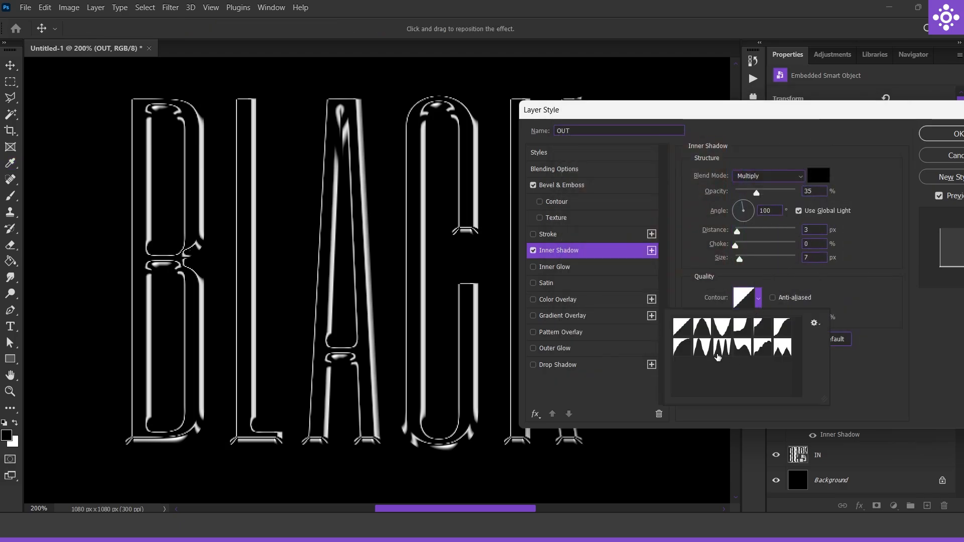
double_click(718, 357)
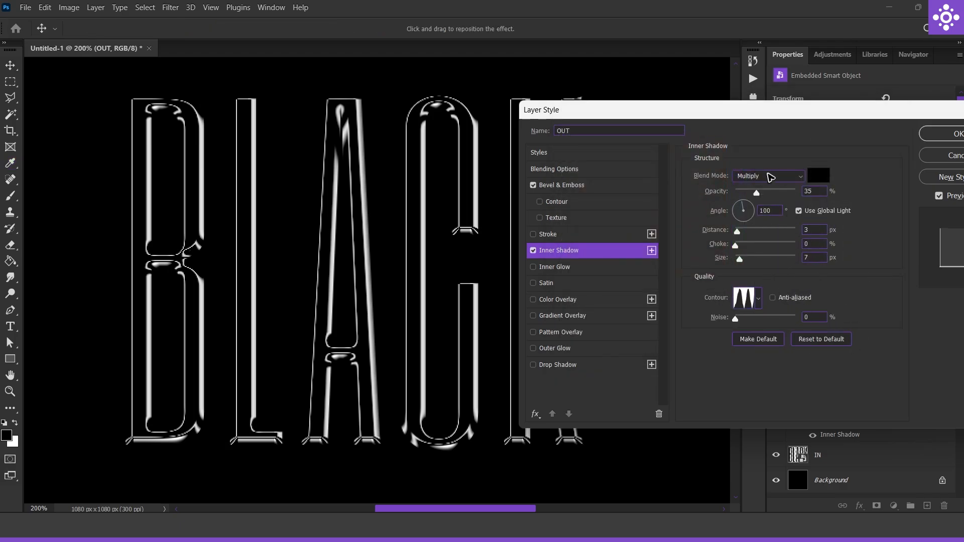
Set the Inner Shadow to Overlay, 35% opacity, 13 px distance and 59 px size, and apply the OUT layer's style
left_click(771, 177)
left_click(761, 321)
left_click_drag(817, 192, 801, 194)
left_click_drag(857, 114, 743, 117)
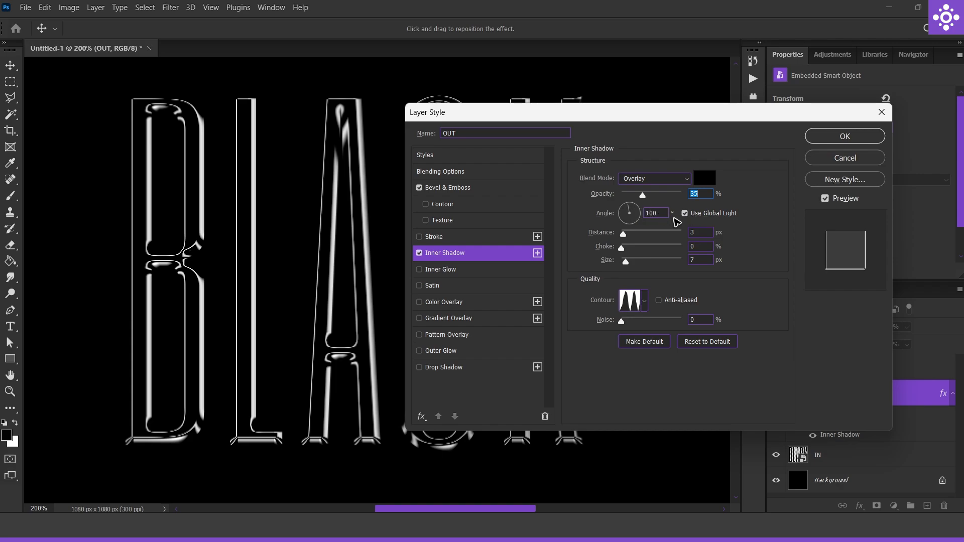
left_click_drag(624, 237, 639, 262)
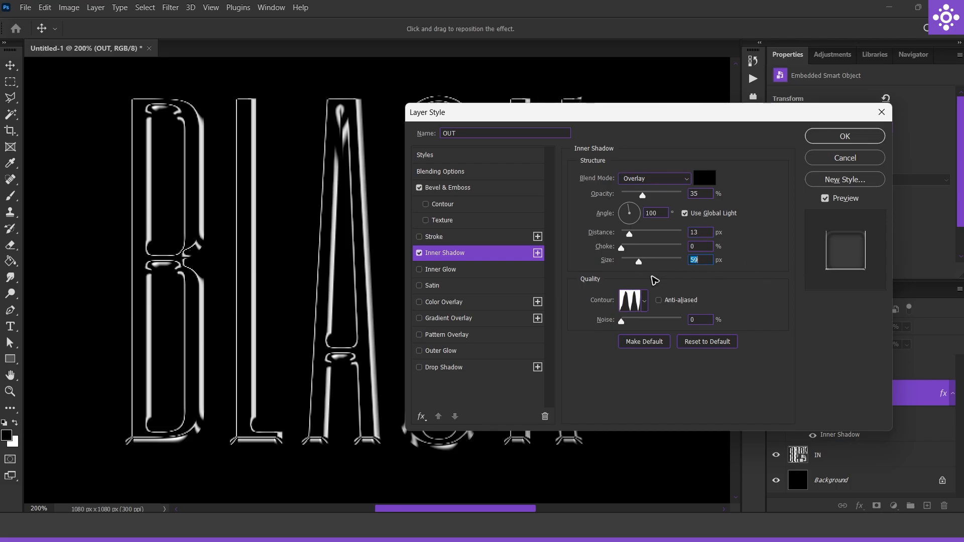
left_click(878, 135)
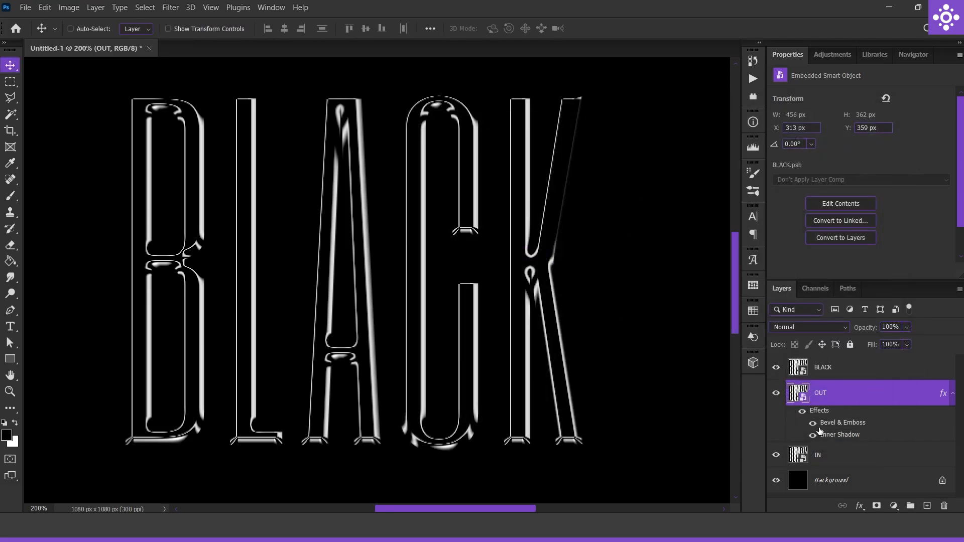
Add Inner Shadow and Bevel & Emboss effects to the IN layer's style
left_click(855, 456)
double_click(861, 456)
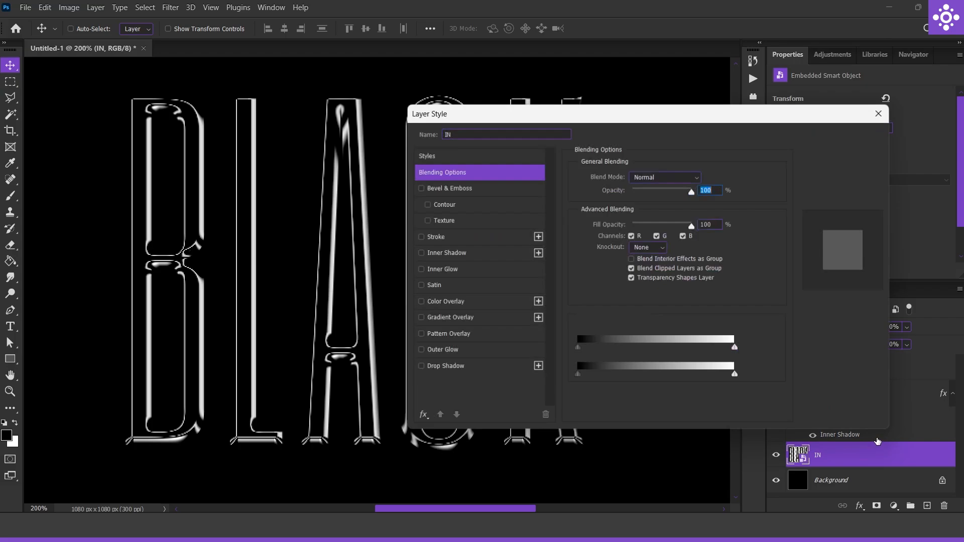
left_click(474, 253)
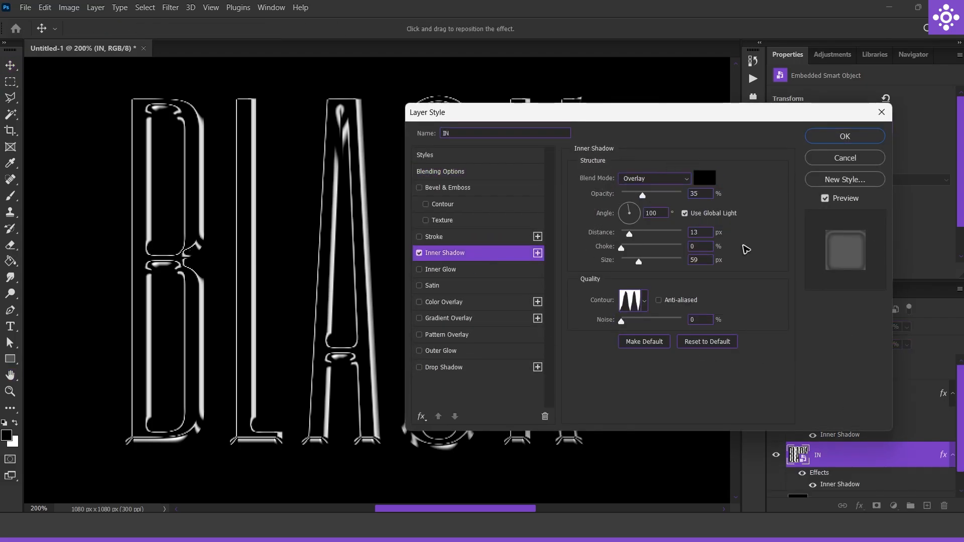
left_click(467, 187)
left_click_drag(601, 112, 726, 93)
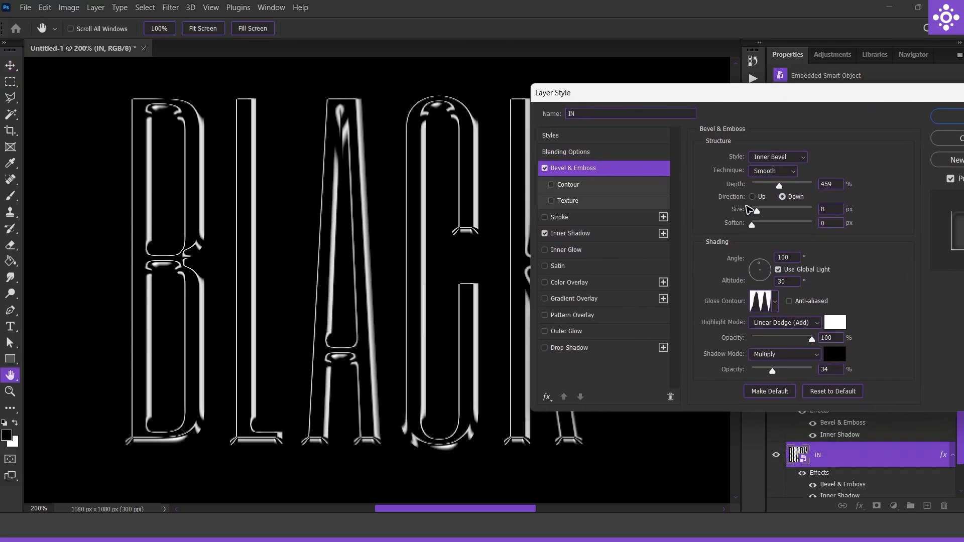
Set the IN layer's bevel direction to Up with 282% depth, 35 px size and 2 px soften, and apply the style
left_click(752, 196)
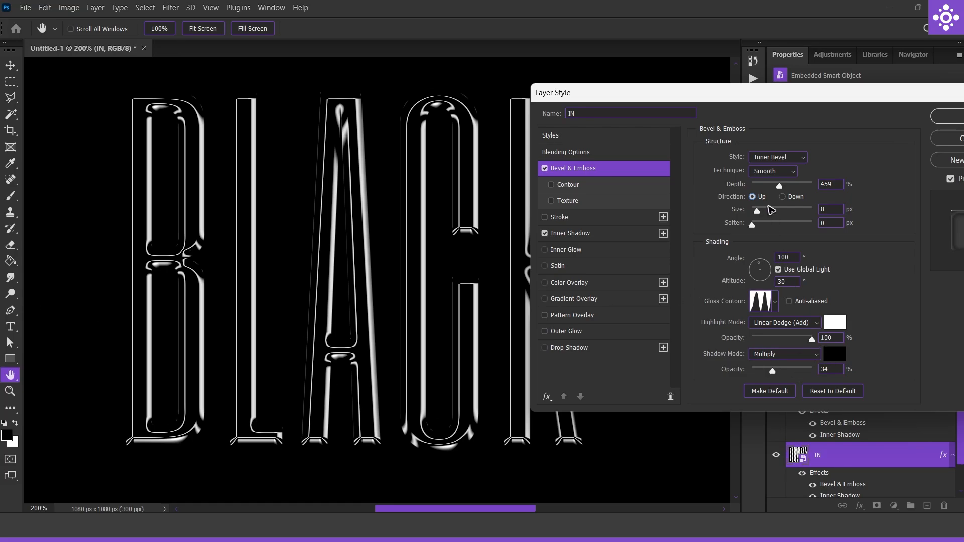
left_click_drag(780, 185, 760, 226)
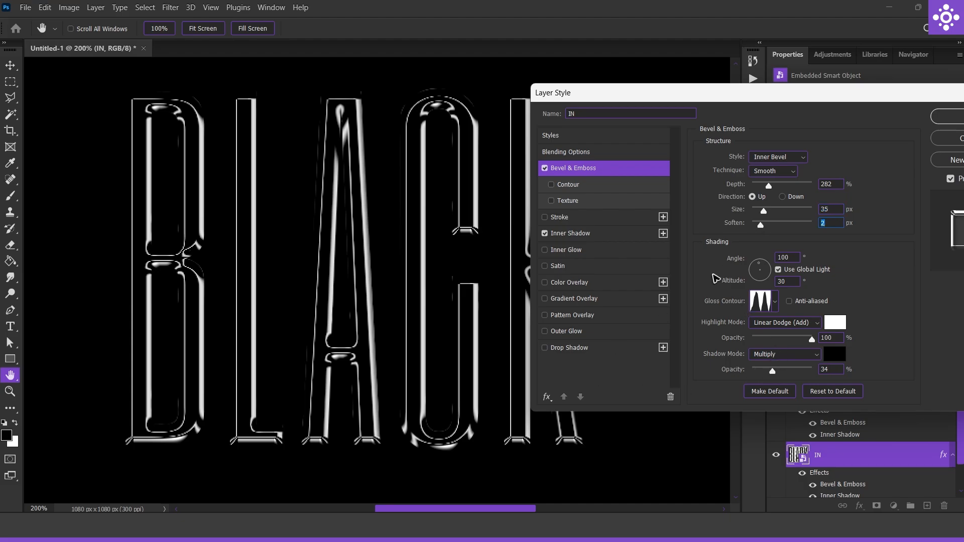
left_click(947, 116)
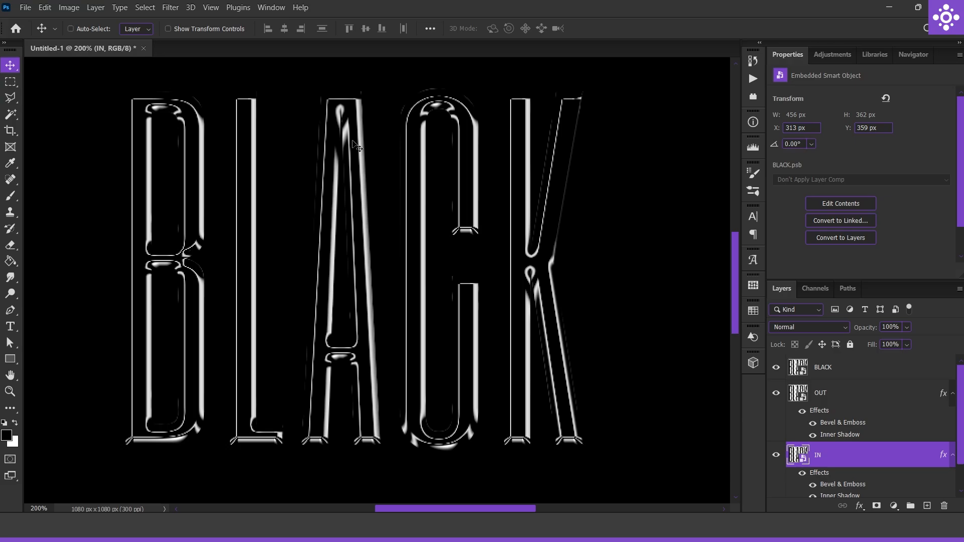
Apply a Gaussian Blur with a 3.5 pixel radius to the IN layer
left_click(169, 8)
mouse_move(255, 158)
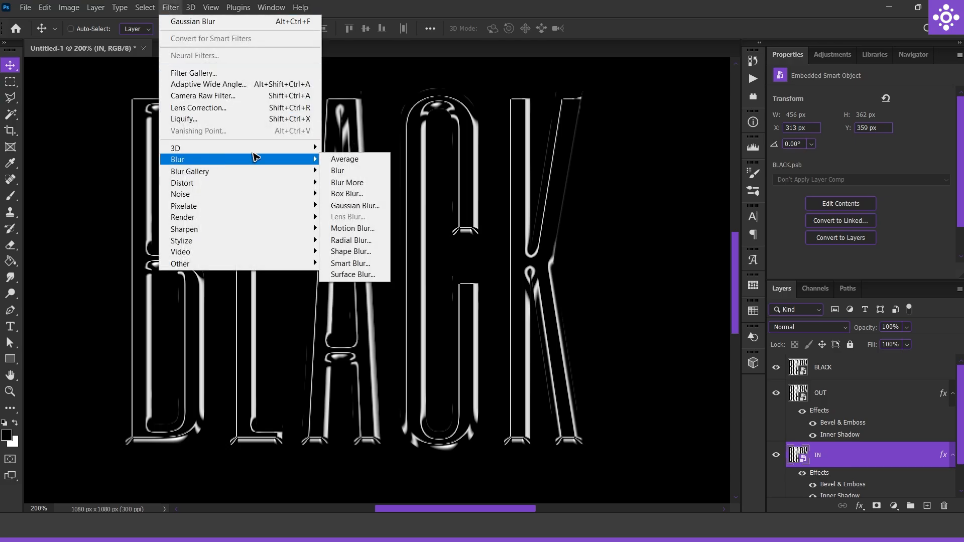
left_click(359, 206)
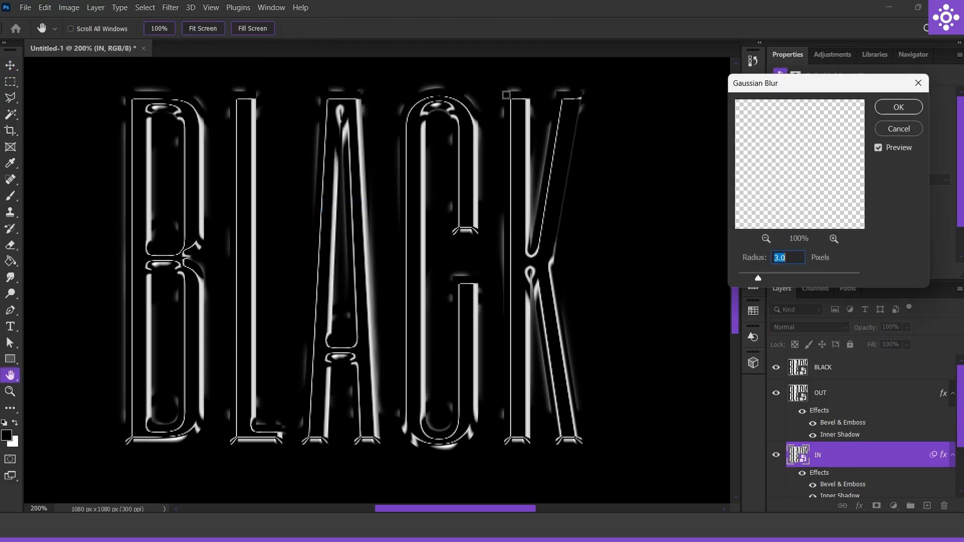
mouse_move(760, 278)
left_mouse_down()
mouse_move(769, 277)
mouse_move(761, 279)
left_mouse_up()
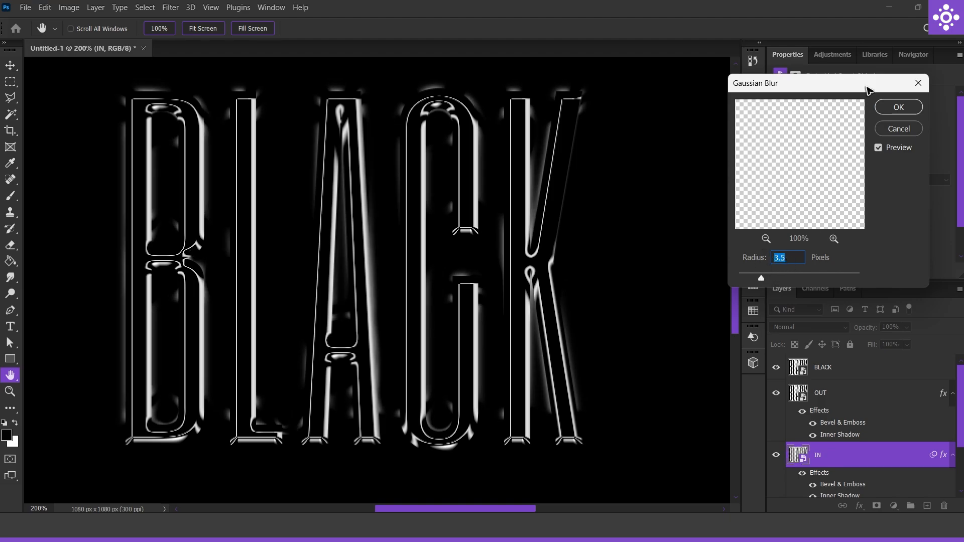
left_click(899, 107)
scroll(510, 260, "up", 3)
scroll(505, 281, "up", 2)
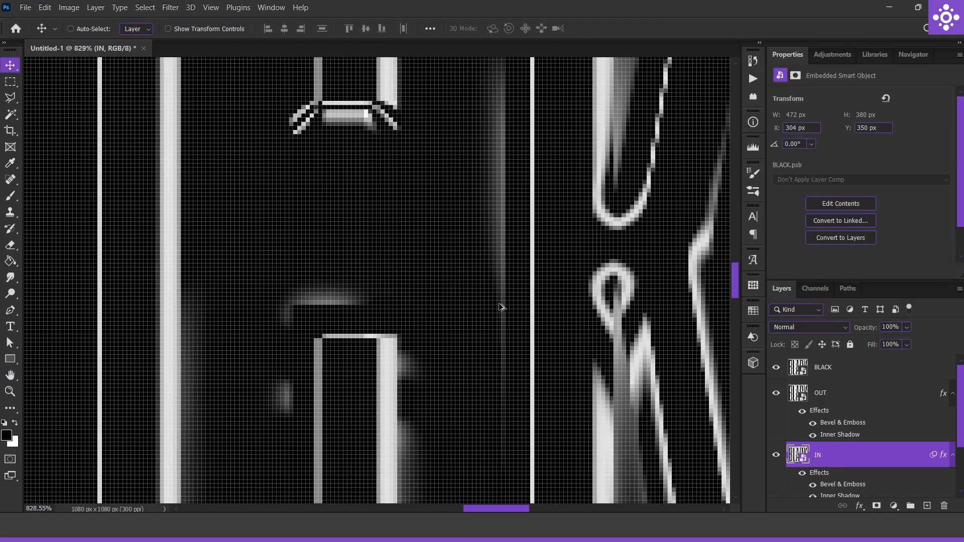
scroll(492, 289, "down", 5)
scroll(491, 292, "up", 1)
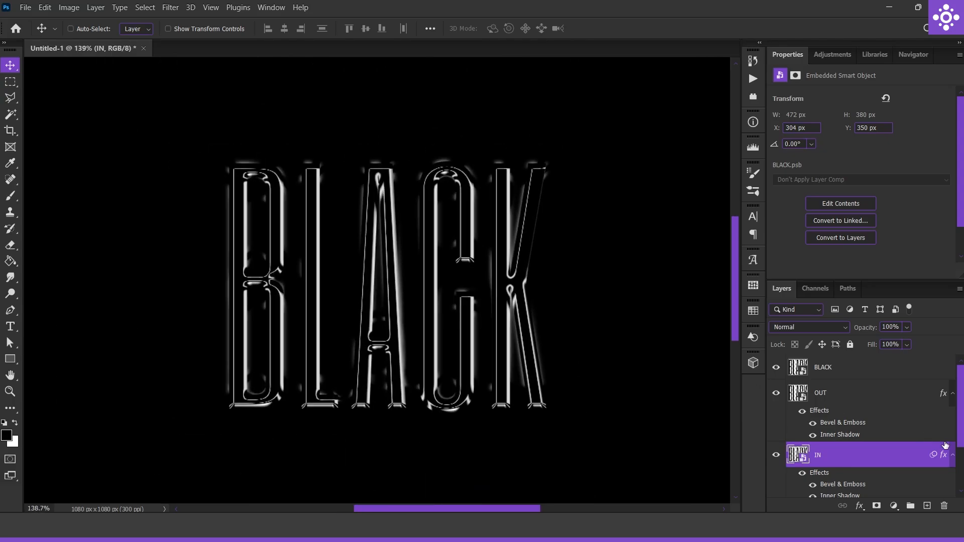
Apply a Gaussian Blur with a 2 pixel radius to the OUT layer
left_click(907, 400)
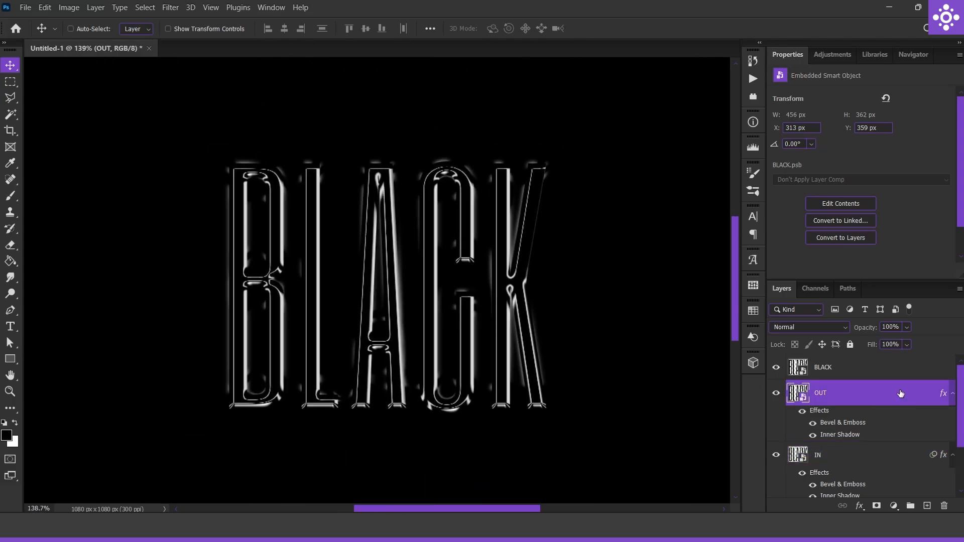
double_click(900, 393)
key("Escape")
left_click(170, 7)
mouse_move(206, 160)
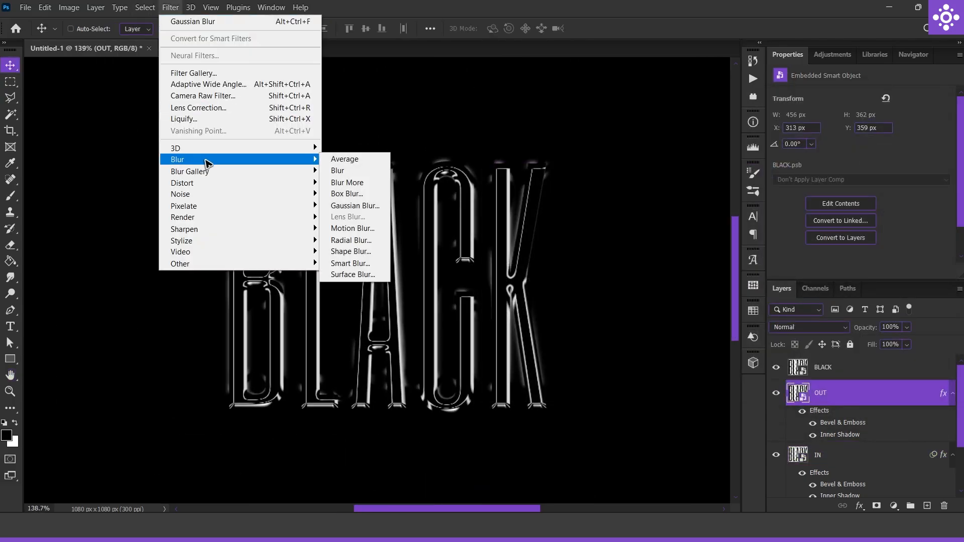
left_click(354, 205)
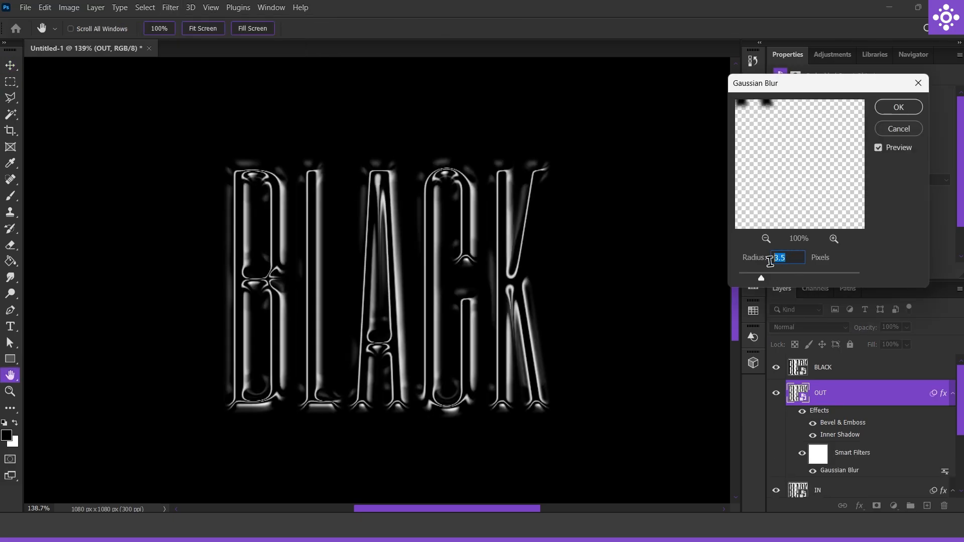
type("2")
left_click(900, 105)
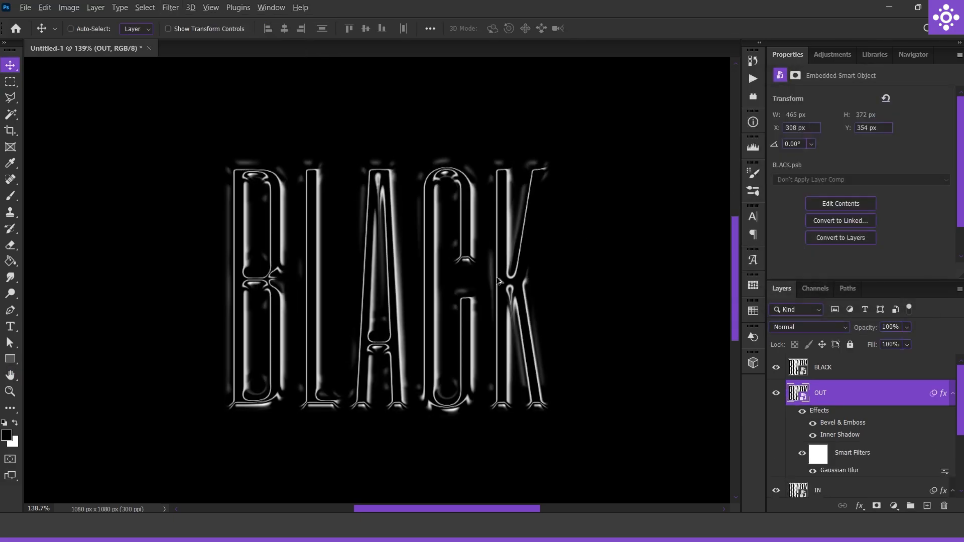
scroll(528, 290, "up", 3)
scroll(531, 292, "down", 4)
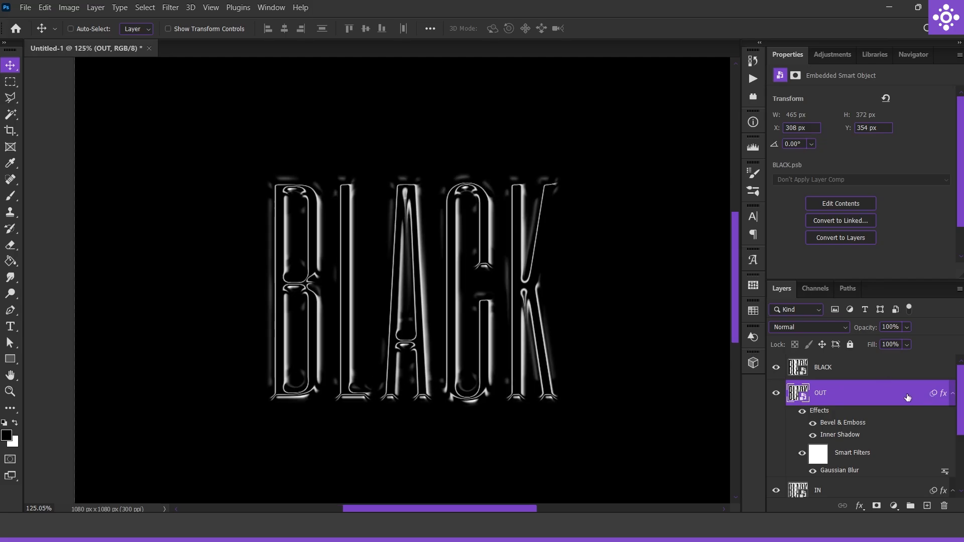
Split the OUT layer's black Blend If slider for Current Layer to 0 / 255 and apply the style
double_click(922, 384)
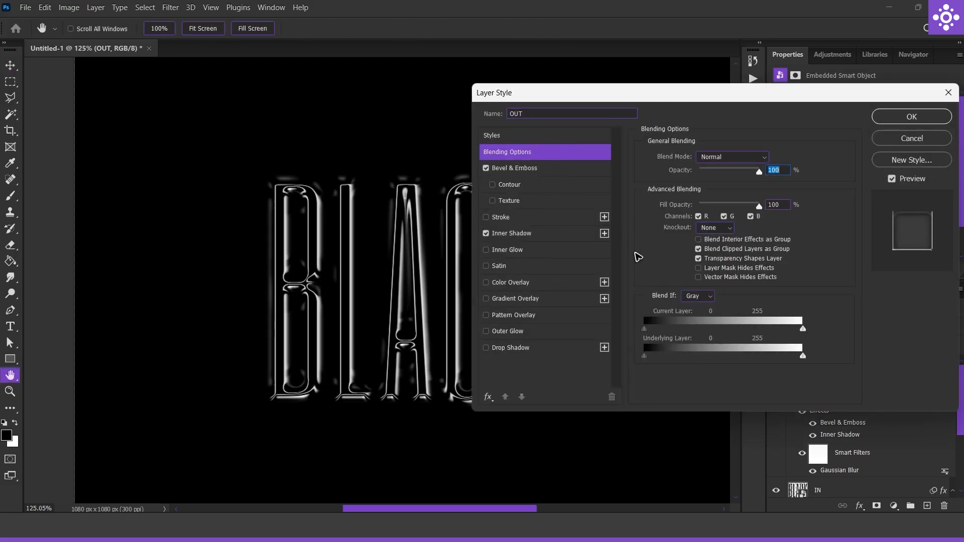
key("alt")
left_click_drag(645, 329, 803, 332)
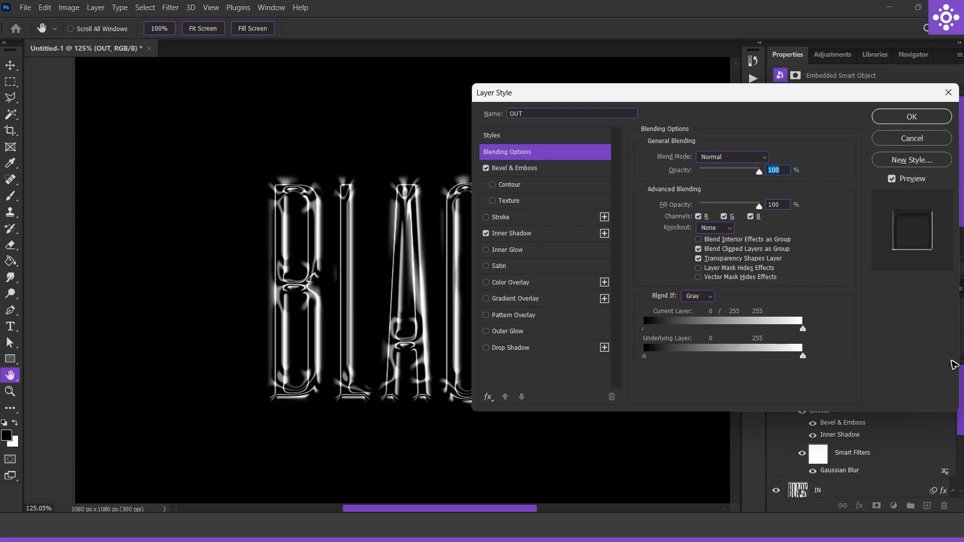
left_click(911, 116)
scroll(449, 359, "up", 3)
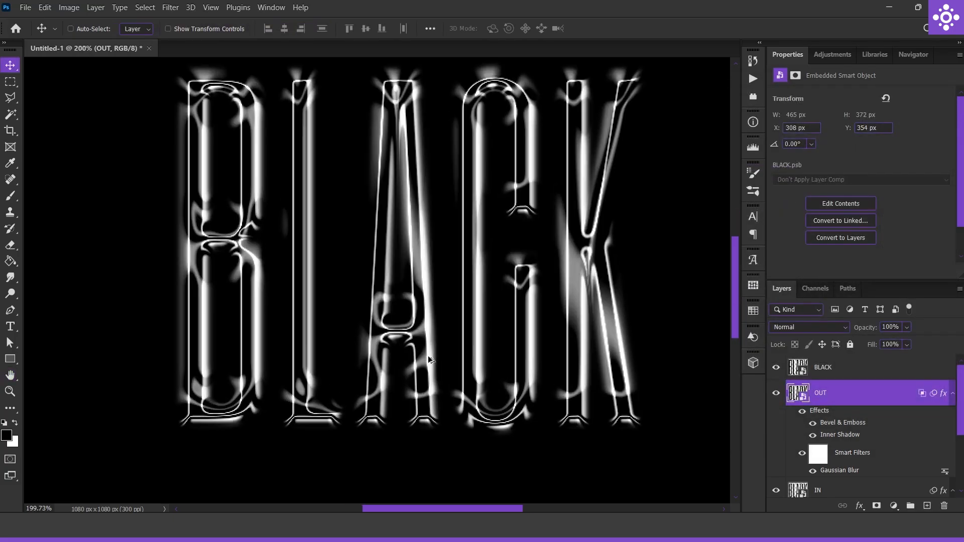
Try splitting the IN layer's black Blend If slider for Underlying Layer to 0 / 255
left_click(952, 393)
left_click(906, 420)
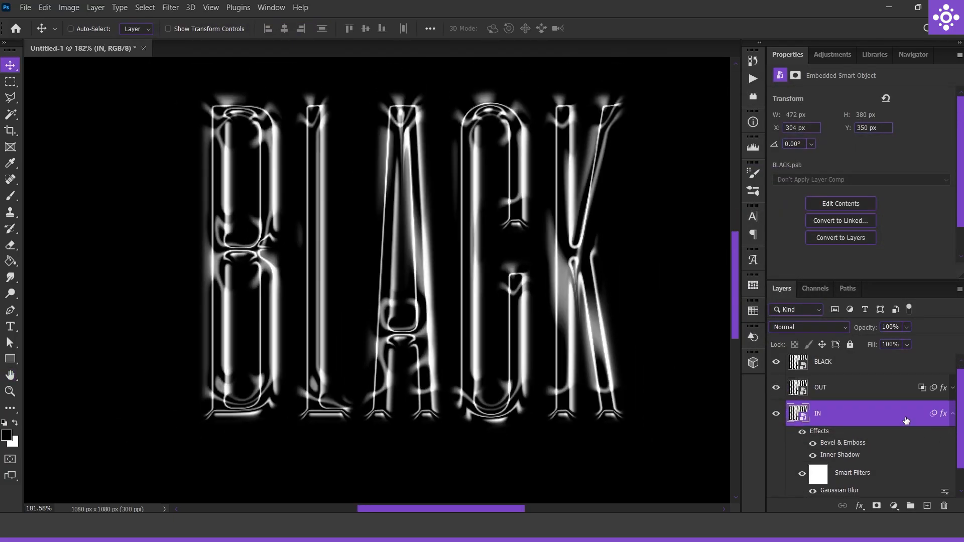
left_click_drag(646, 356, 896, 475)
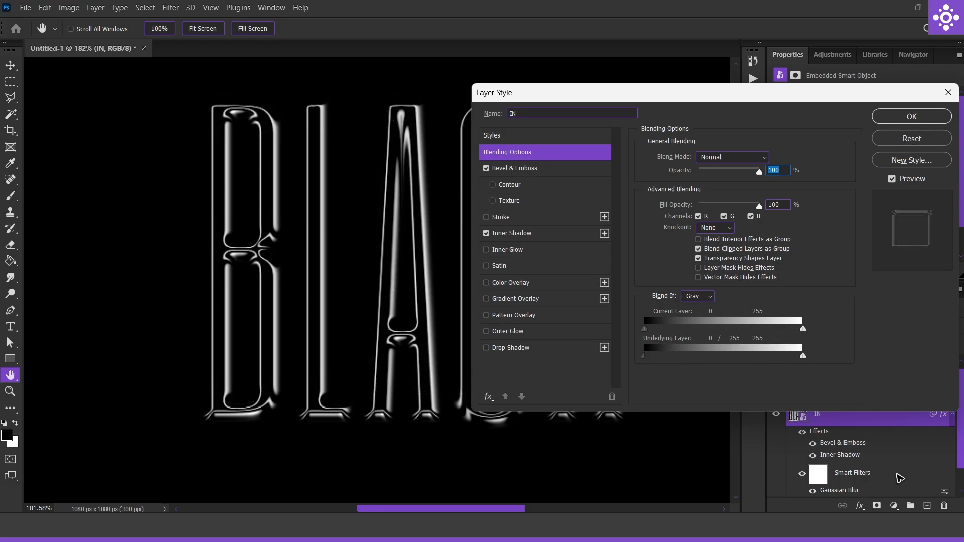
left_click(912, 123)
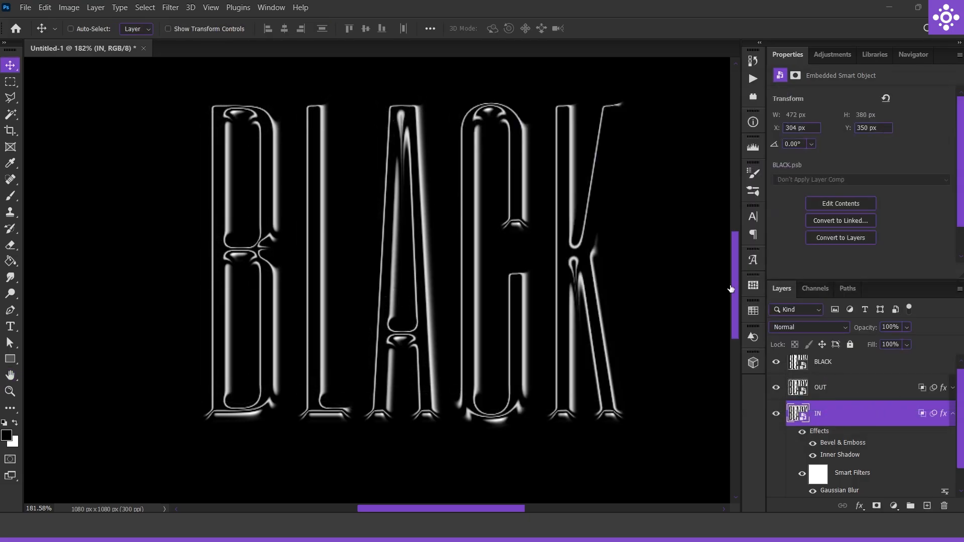
Restore the IN layer's Underlying Layer range to 0–255, split its Current Layer black slider to 0 / 255, and apply
double_click(876, 415)
left_click_drag(802, 358, 644, 360)
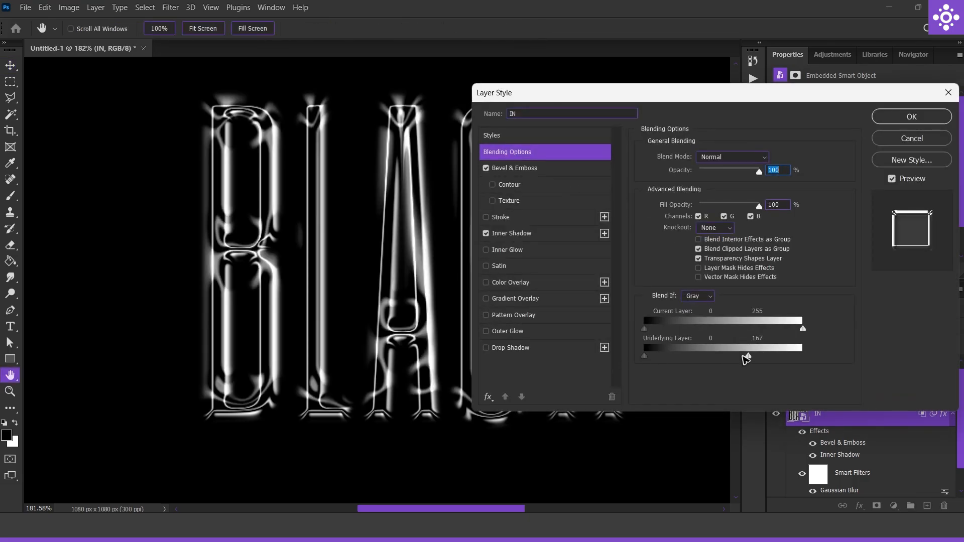
left_click_drag(746, 358, 803, 356)
left_click_drag(645, 329, 962, 348)
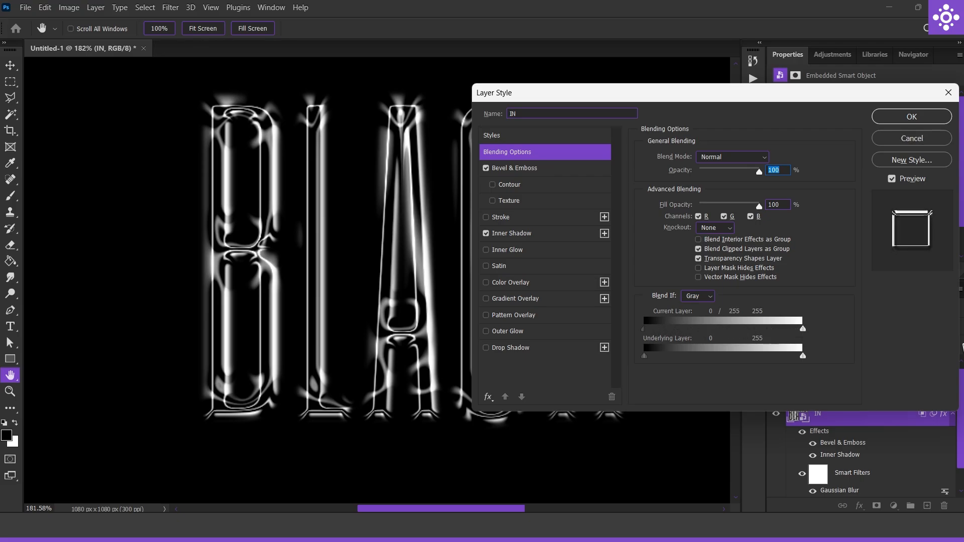
left_click(912, 116)
scroll(580, 422, "down", 5)
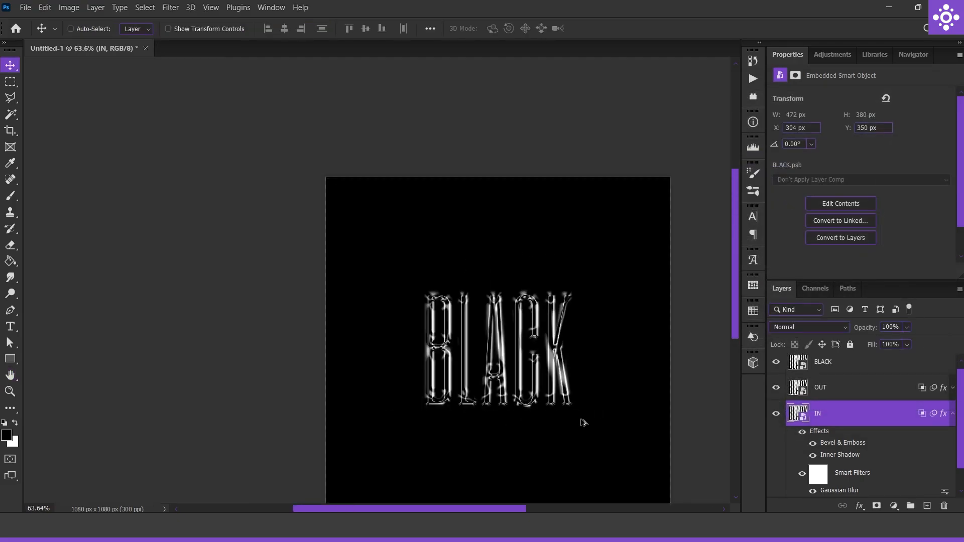
Set the depth of the IN layer's Bevel & Emboss to 230%
double_click(880, 421)
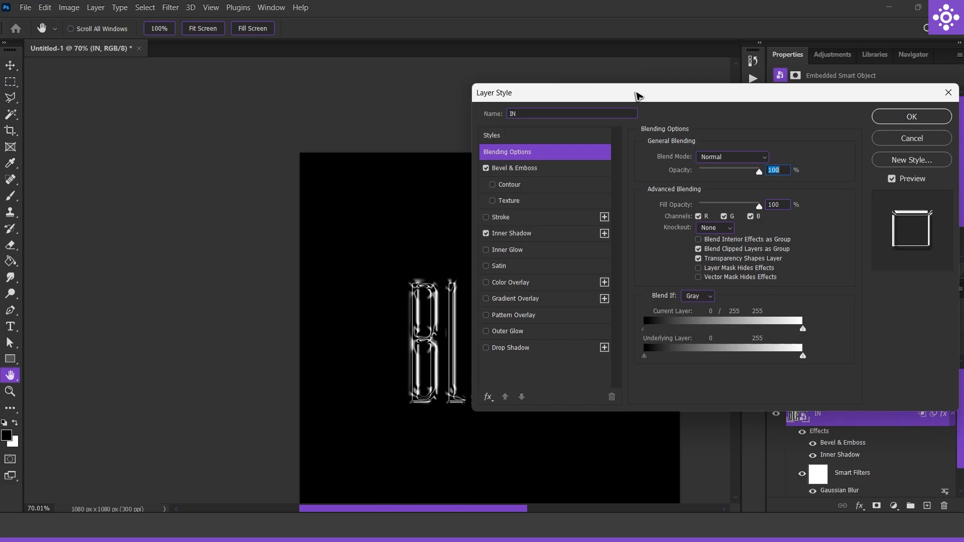
left_click_drag(639, 95, 720, 113)
left_click(633, 189)
left_click_drag(786, 203, 791, 202)
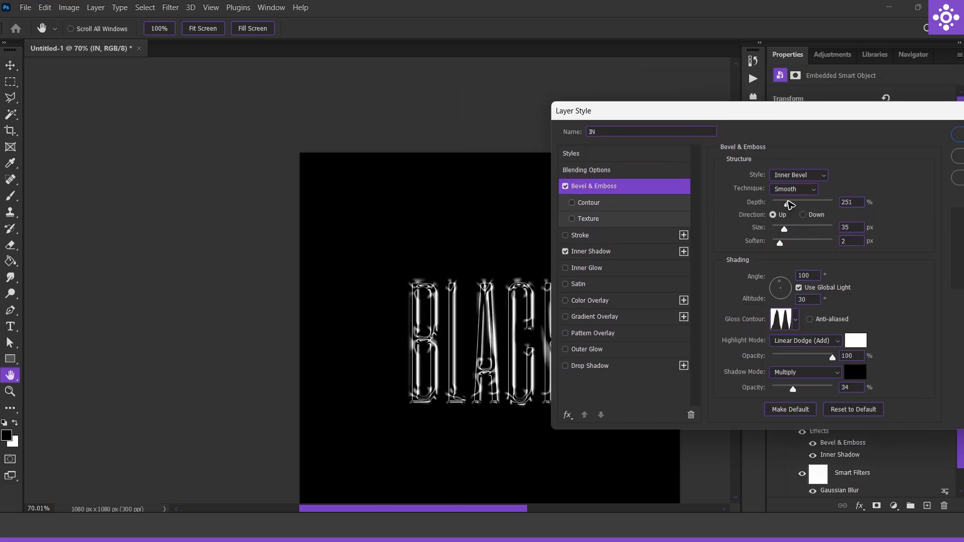
double_click(849, 202)
type("220")
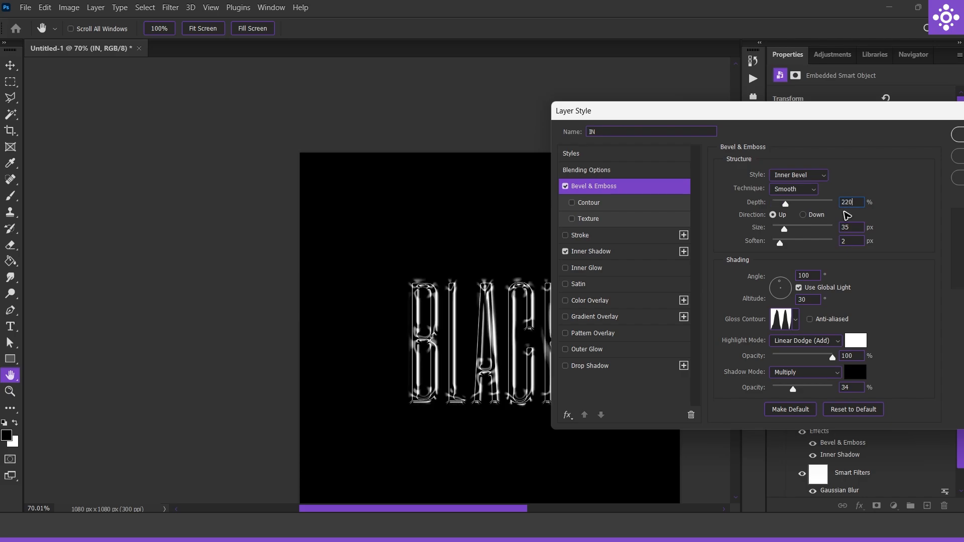
key("BackSpace")
key("BackSpace")
type("30")
Set the IN layer's bevel size to 27 px and apply the layer style
left_click_drag(784, 230, 777, 245)
key("Return")
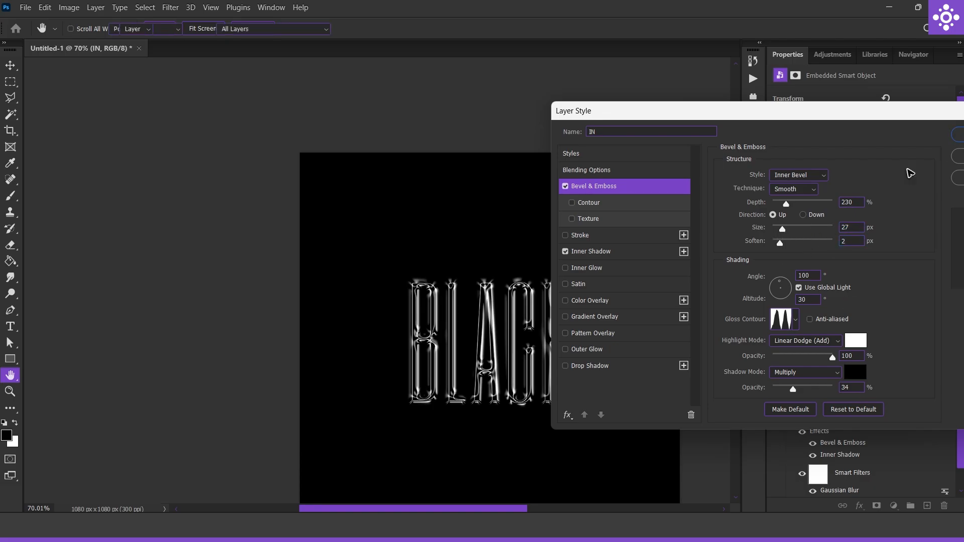
scroll(570, 383, "up", 6)
scroll(535, 379, "down", 3)
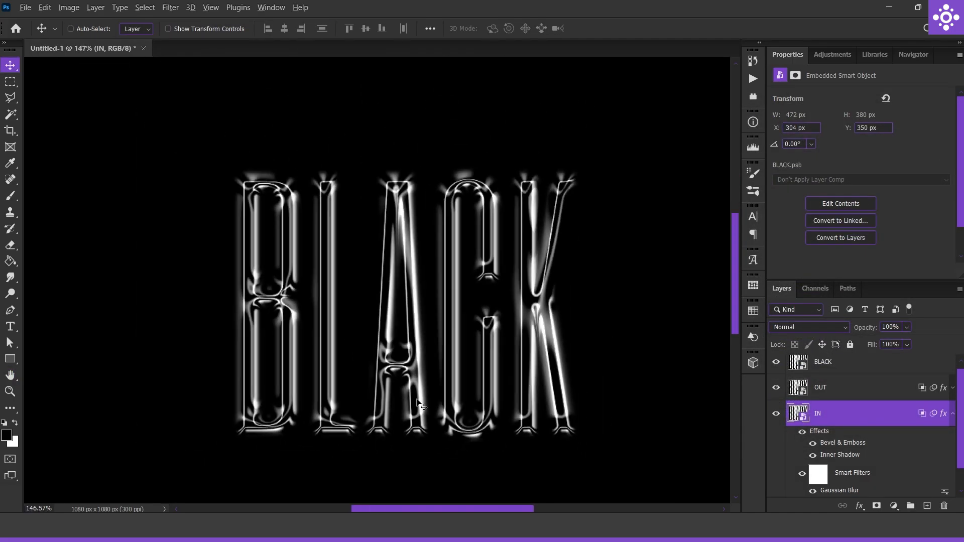
scroll(506, 402, "down", 3)
Collapse the IN layer's effects and duplicate the layer four times, deleting the topmost copy to keep three
left_click(952, 414)
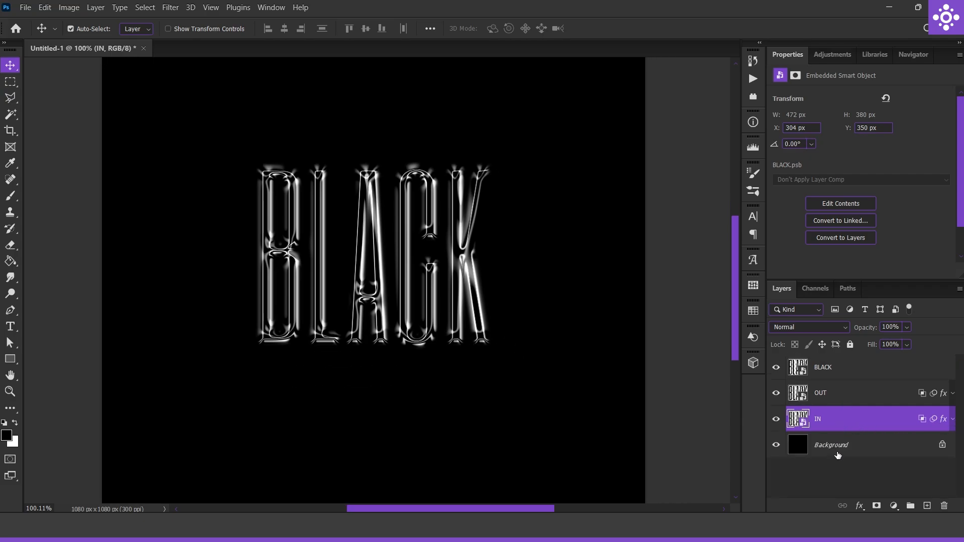
key("ctrl+j")
key("ctrl+j")
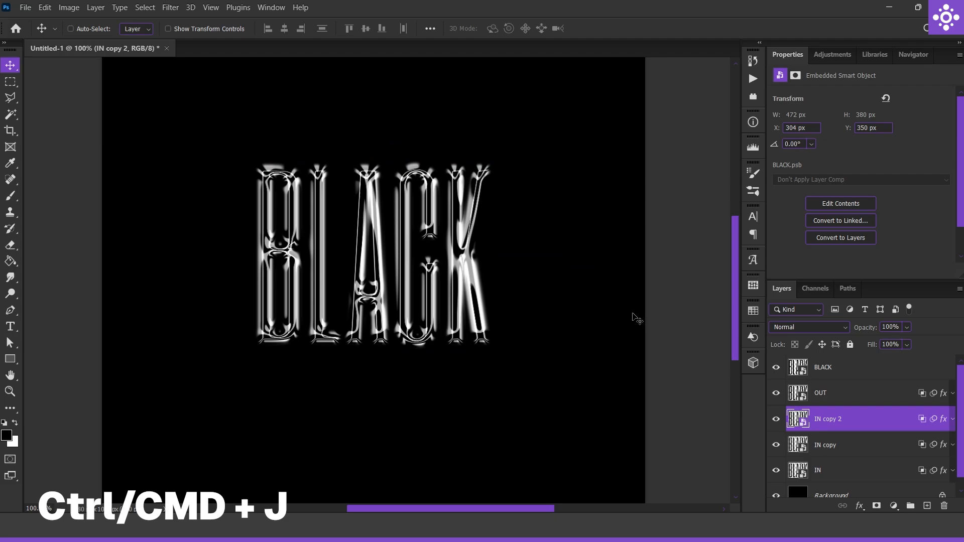
key("ctrl+j")
key("ctrl+j")
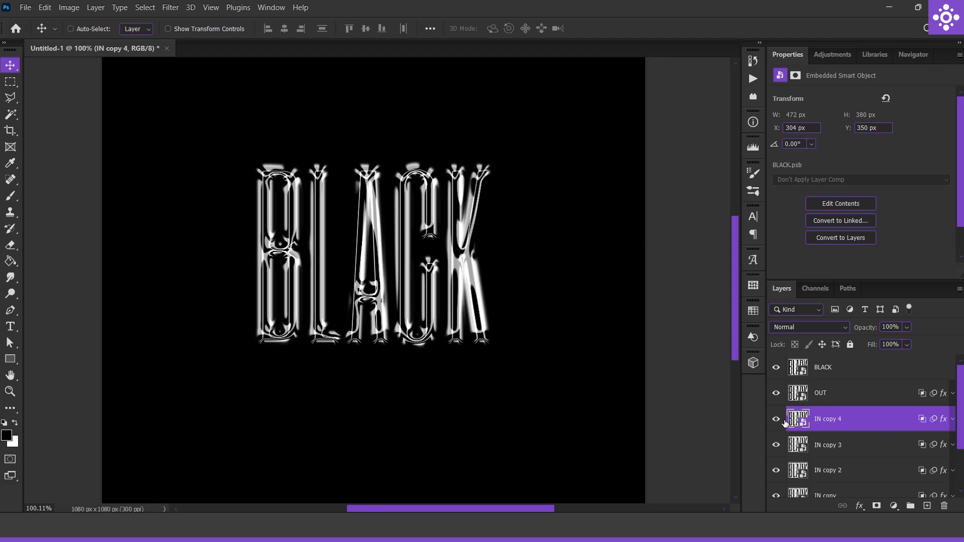
key("Delete")
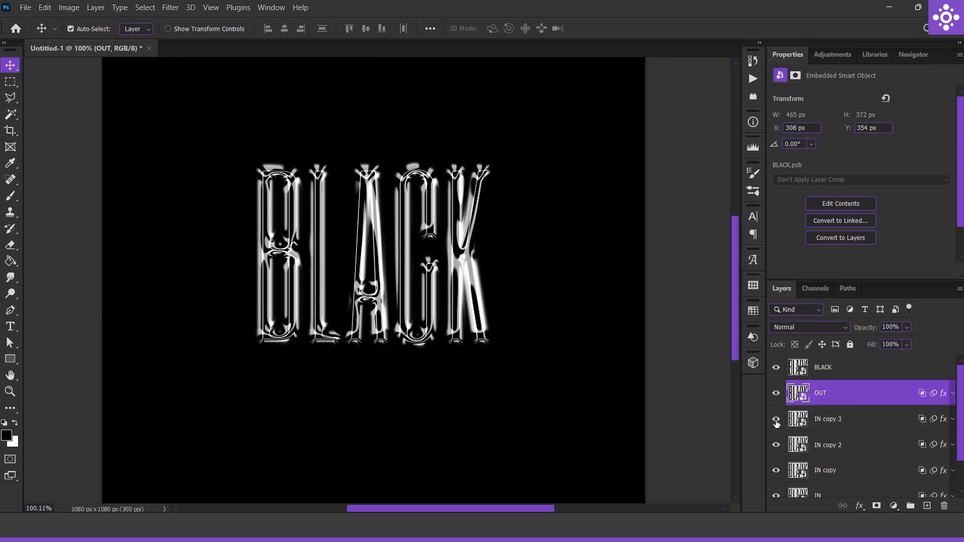
Duplicate the OUT layer twice
key("ctrl+j")
key("ctrl+j")
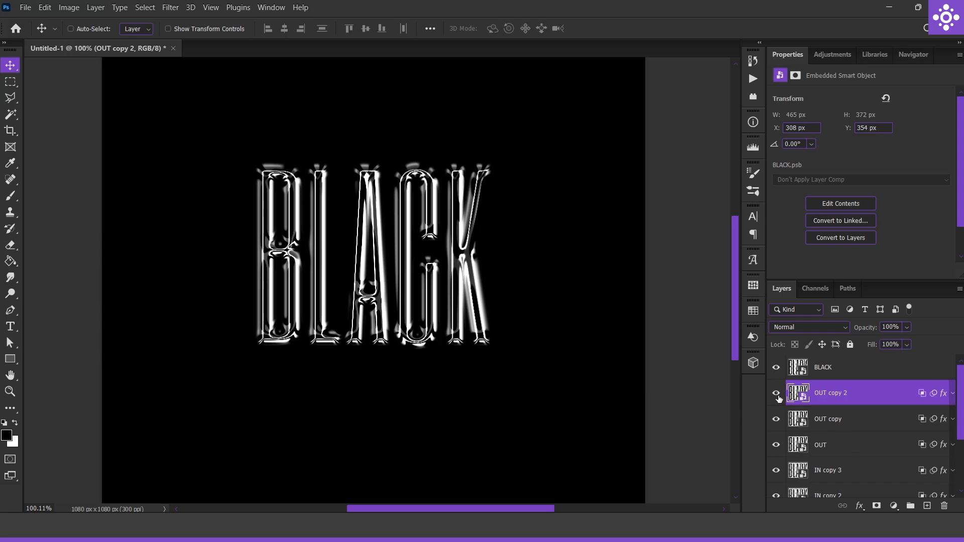
key("ctrl+j")
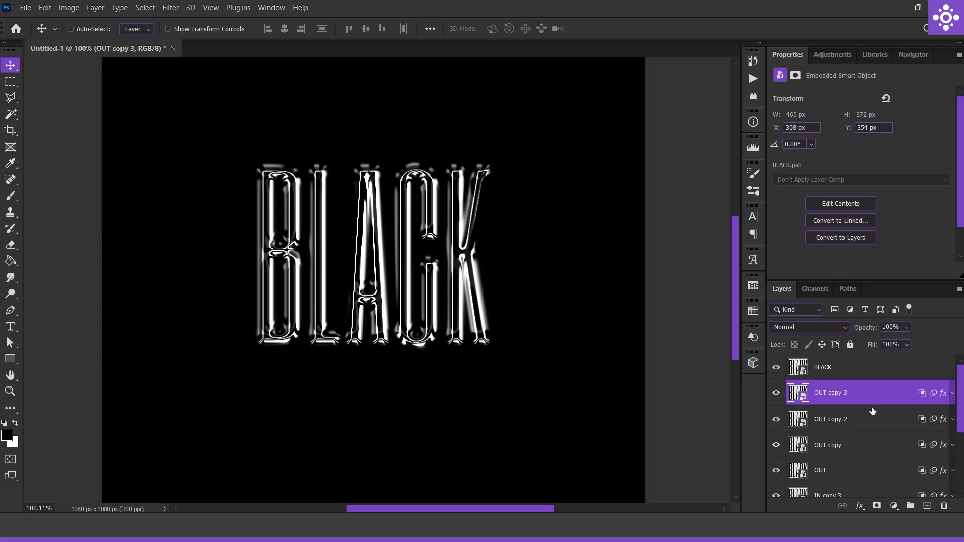
key("Delete")
left_click(778, 395)
left_click(778, 395)
scroll(372, 260, "up", 6)
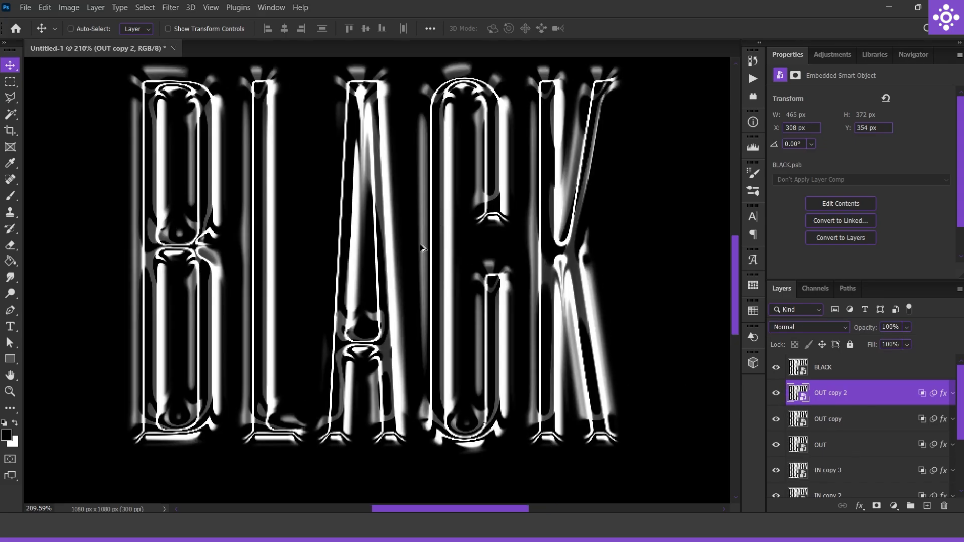
scroll(467, 258, "down", 5)
Group all the OUT and IN layers and rename the group EFFECTS
scroll(878, 394, "down", 3)
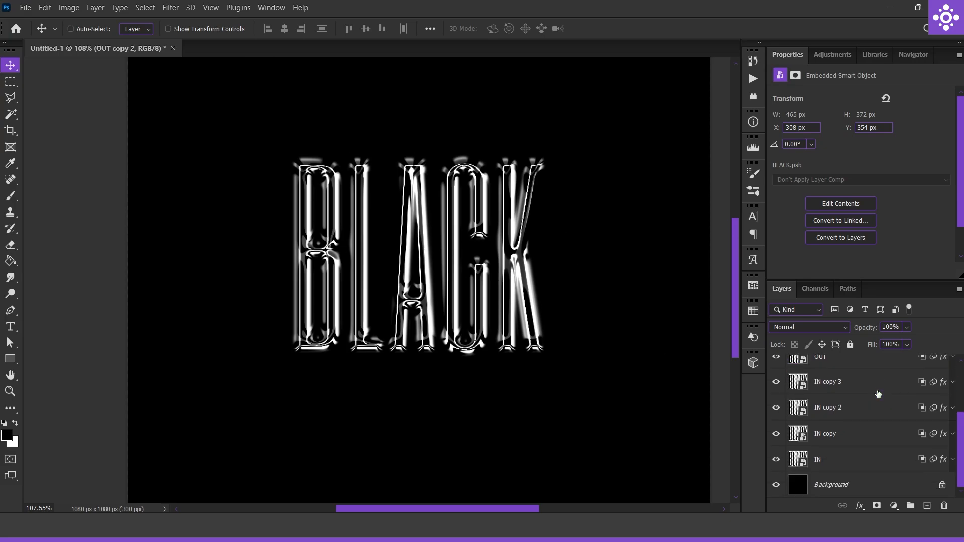
left_click(849, 466, "shift")
scroll(865, 446, "up", 2)
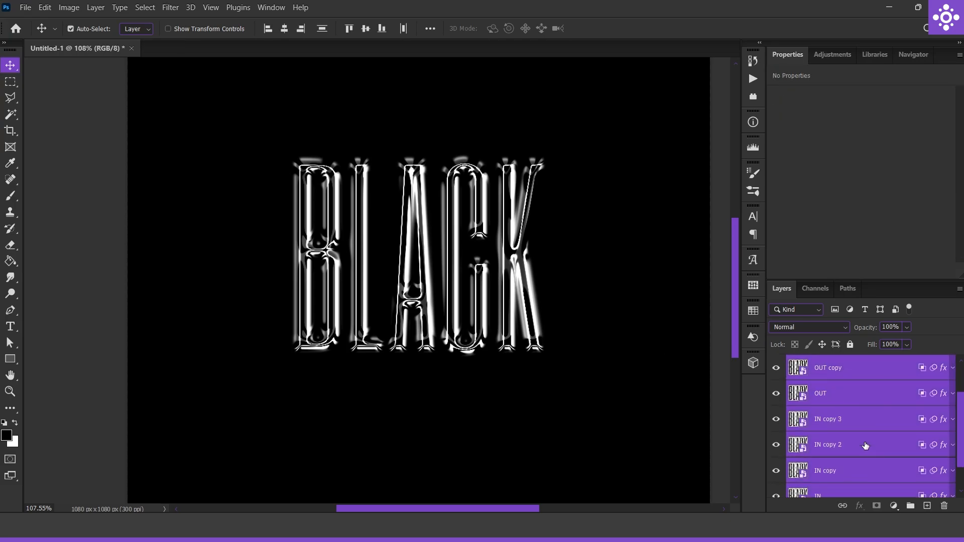
key("ctrl+g")
double_click(829, 387)
type("EFFE")
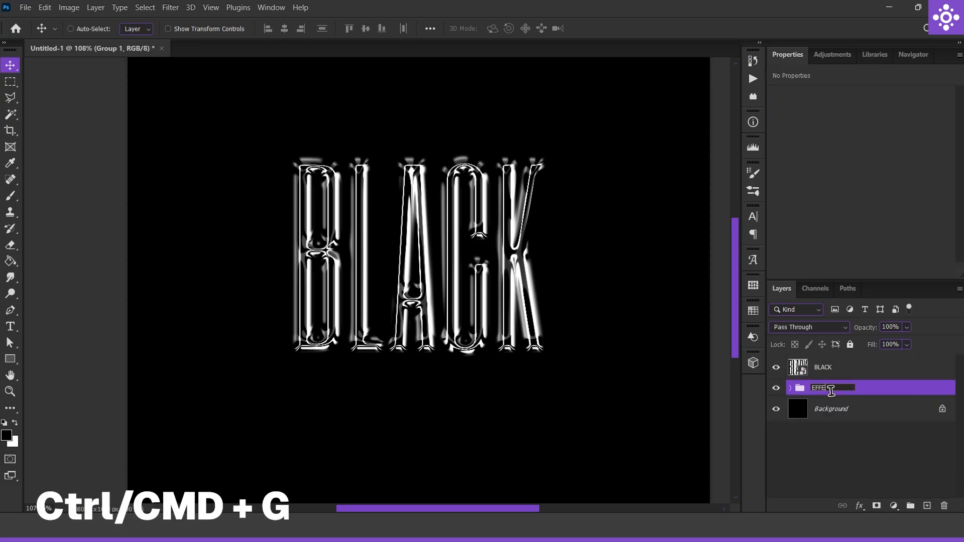
type("CTS")
key("Return")
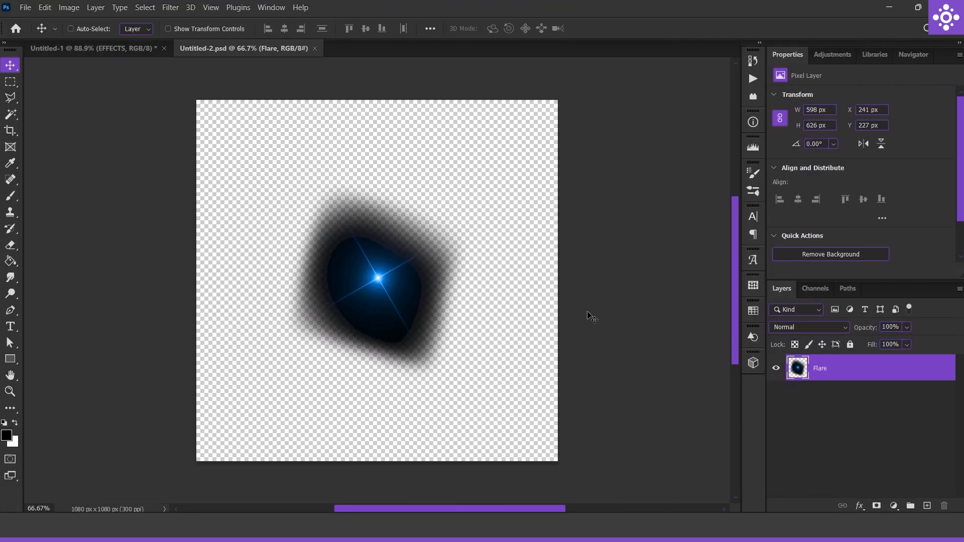
Bring the Flare layer from Untitled-2.psd into Untitled-1 and set its blend mode to Screen
left_click_drag(476, 310, 119, 50)
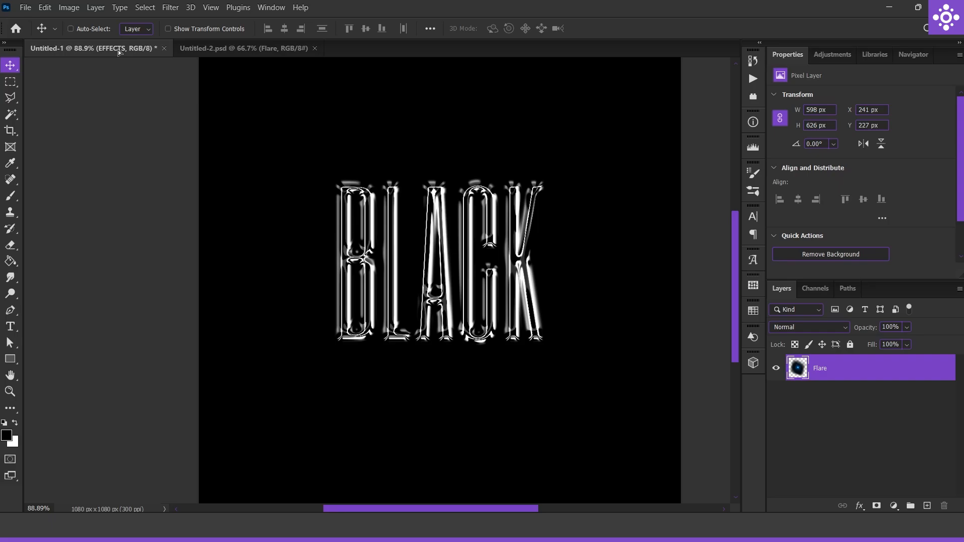
left_click_drag(423, 257, 424, 258)
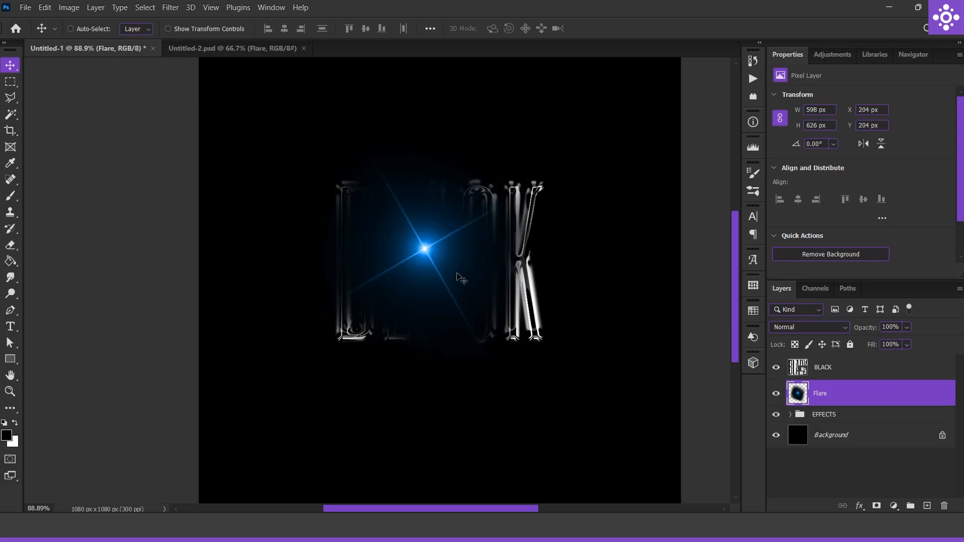
left_click(809, 327)
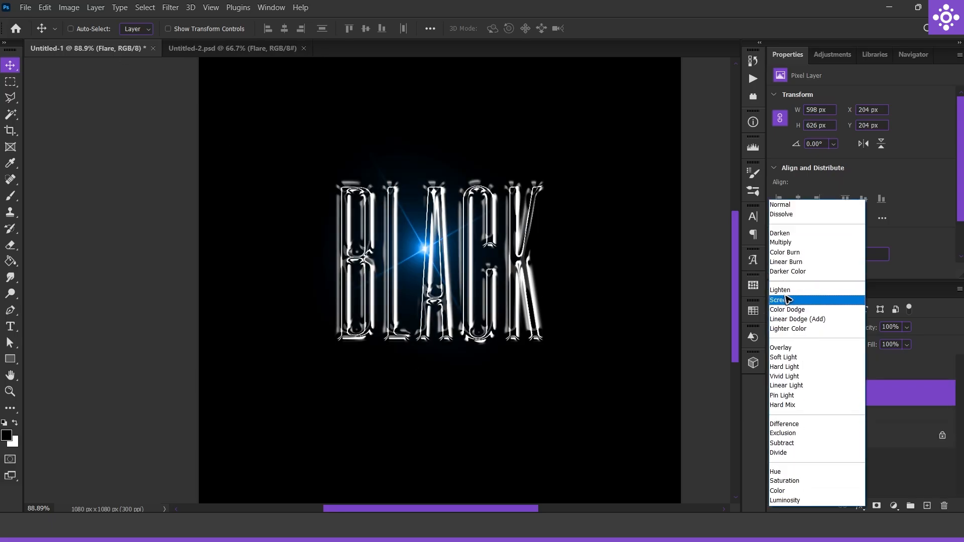
left_click(803, 297)
Desaturate the Flare layer with a Hue/Saturation adjustment at saturation -100
key("ctrl+u")
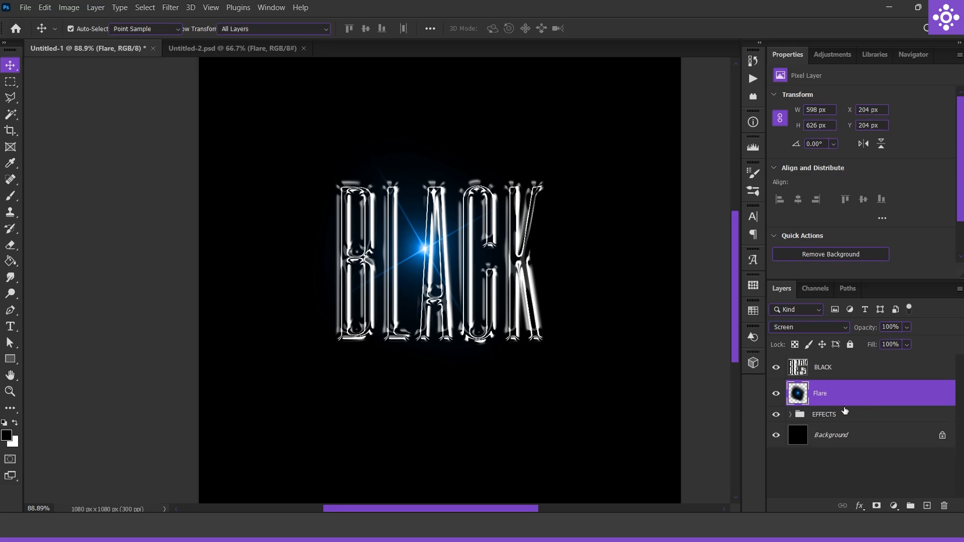
left_click_drag(748, 272, 421, 292)
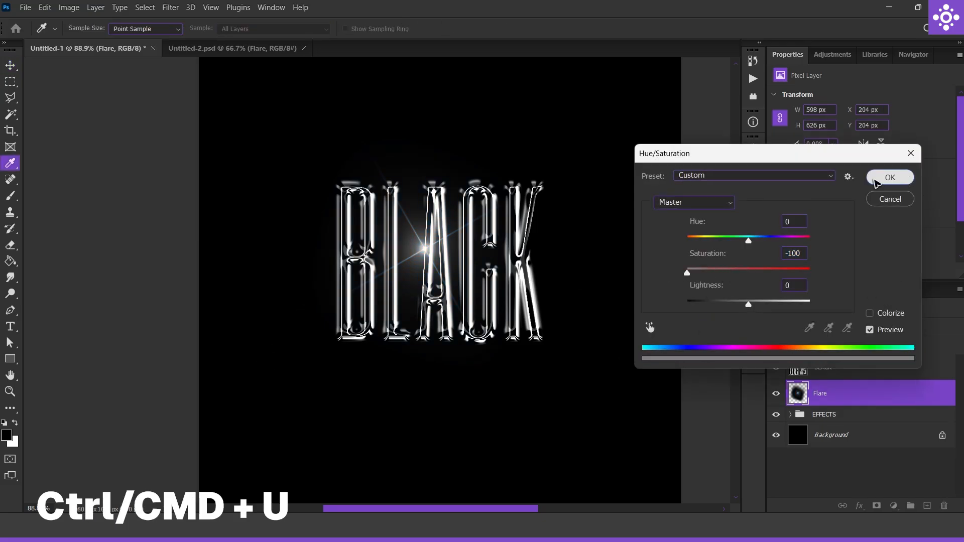
left_click(886, 178)
Position the flare at the top of the letter A and a scaled-down one at the lower-left corner of the B
scroll(482, 244, "up", 3)
scroll(482, 244, "down", 2)
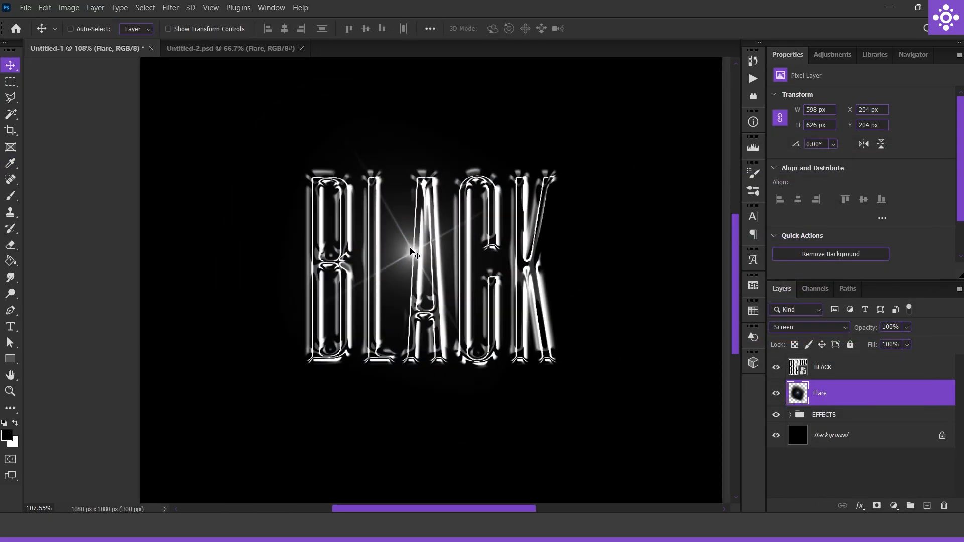
left_click_drag(416, 255, 437, 184)
key("ctrl+t")
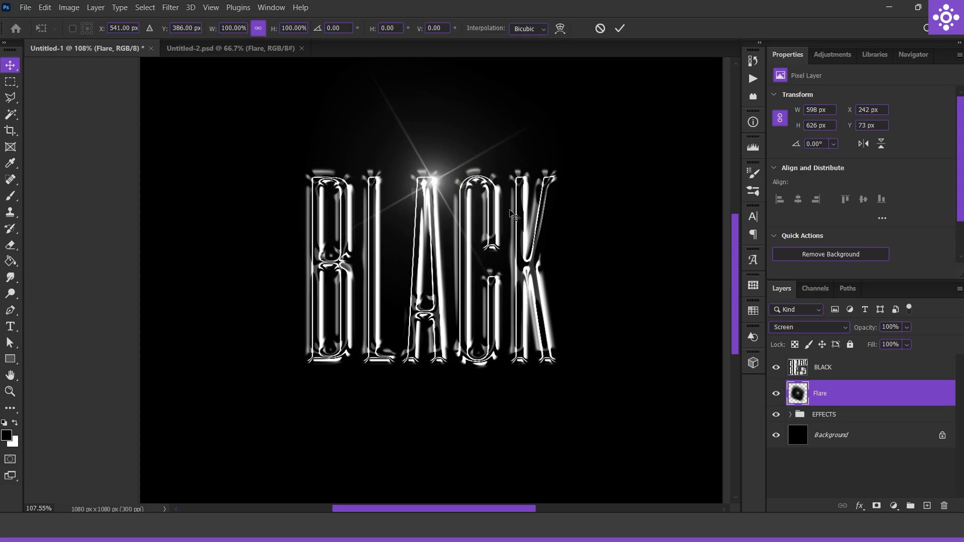
left_click_drag(593, 186, 448, 185)
left_click_drag(367, 189, 311, 354)
left_click(619, 28)
Duplicate the flare five times, transforming and placing the copies over the edges of the B, L, C and K
key("ctrl+j")
key("ctrl+t")
left_click_drag(409, 253, 383, 474)
left_click_drag(315, 357, 317, 196)
left_click(620, 29)
key("ctrl+j")
key("ctrl+j")
key("ctrl+t")
left_click_drag(424, 96, 406, 154)
left_click_drag(317, 196, 380, 264)
left_click(620, 29)
key("ctrl+j")
key("ctrl+j")
Add a new layer above the flare copies and fill it with the foreground color #cdcdcd
scroll(693, 331, "down", 6)
scroll(583, 313, "up", 12)
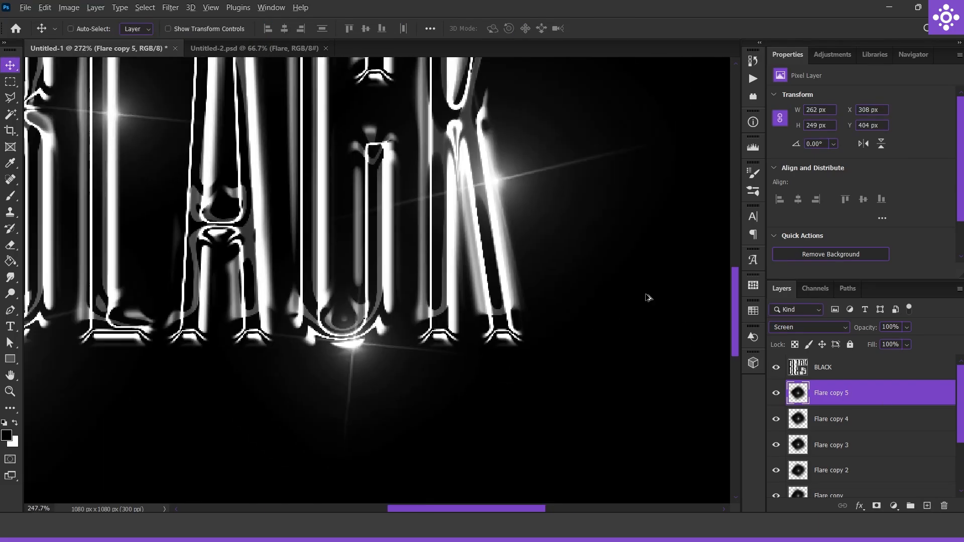
scroll(648, 297, "down", 2)
left_click(927, 505)
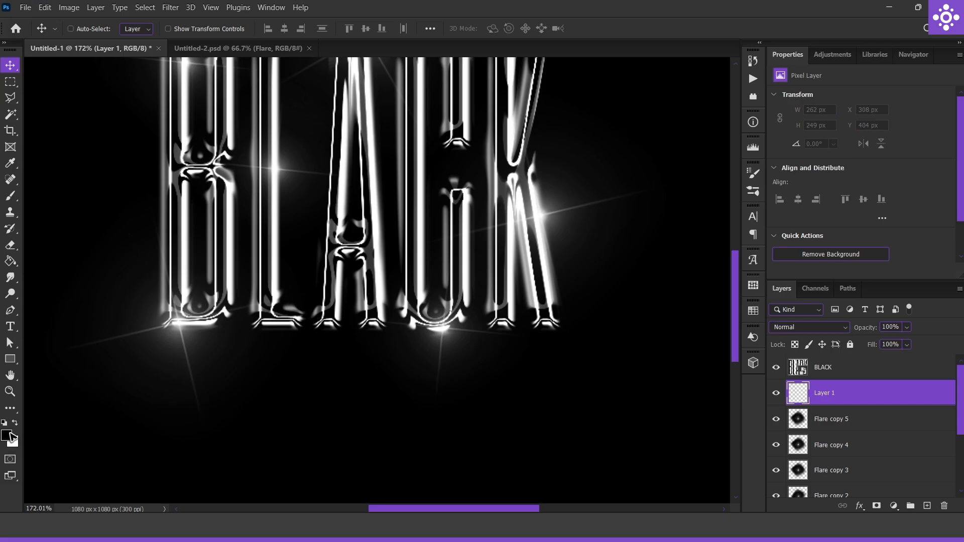
left_click(11, 435)
left_click(539, 152)
left_click_drag(535, 155, 523, 166)
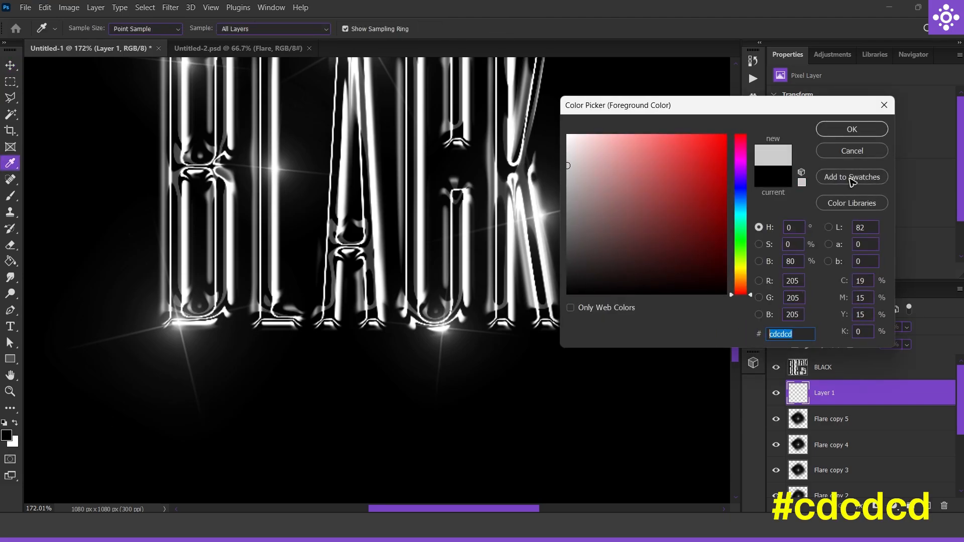
left_click(834, 132)
key("v")
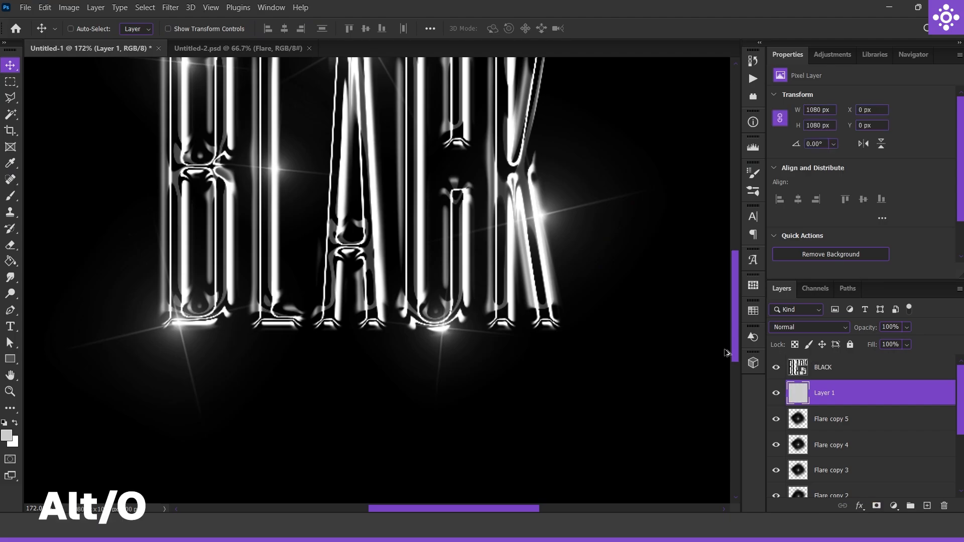
key("alt+BackSpace")
Apply the Camera Raw Filter to the gray layer with a grain amount of 25
key("ctrl+0")
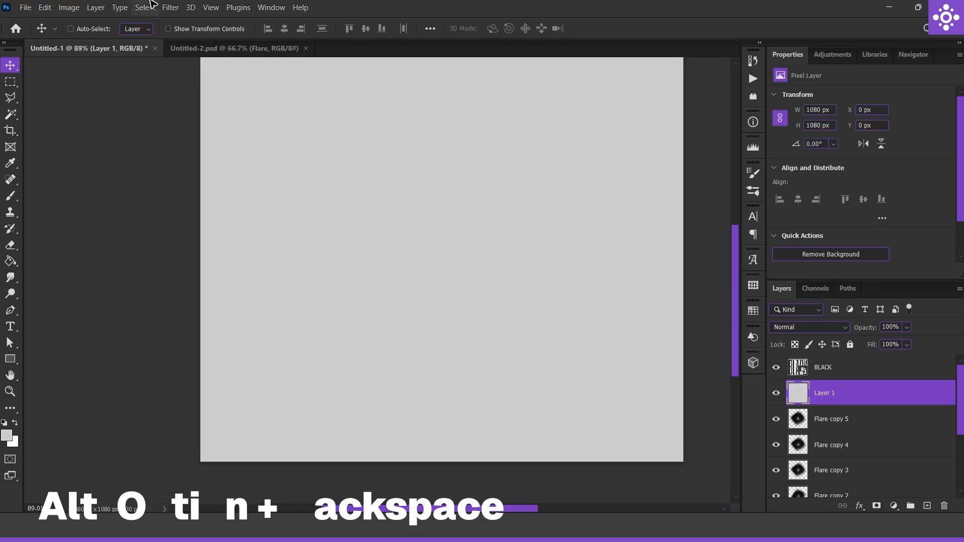
left_click(170, 7)
left_click(201, 95)
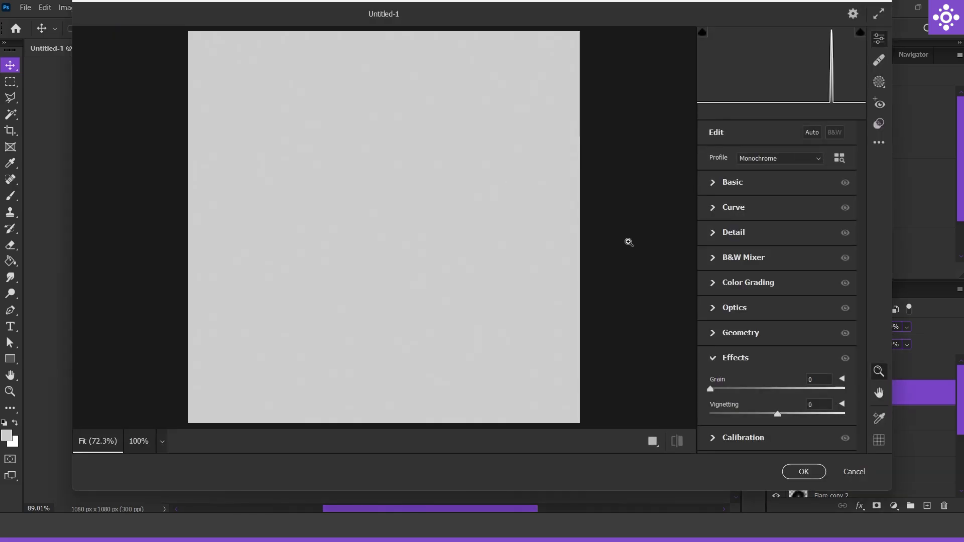
left_click_drag(713, 390, 742, 389)
scroll(522, 284, "down", 2)
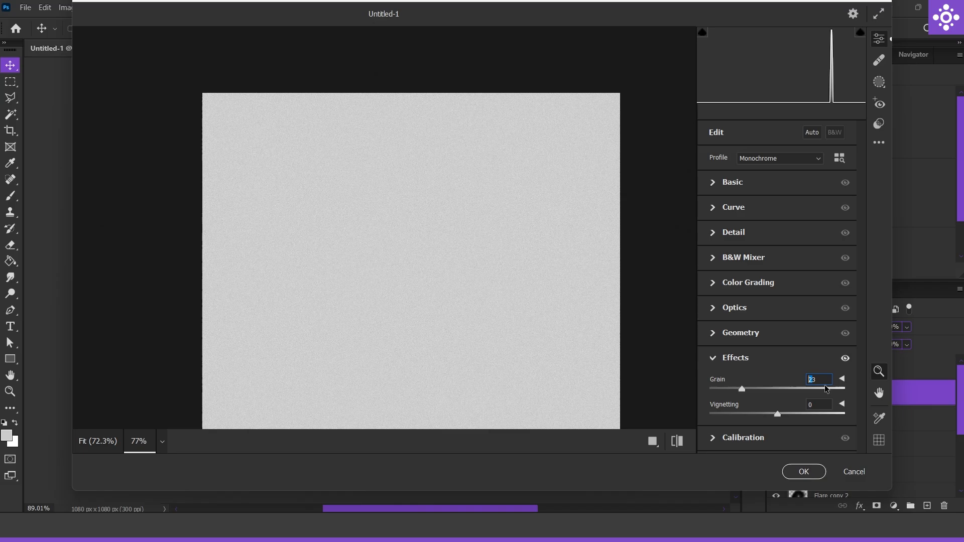
left_click(804, 471)
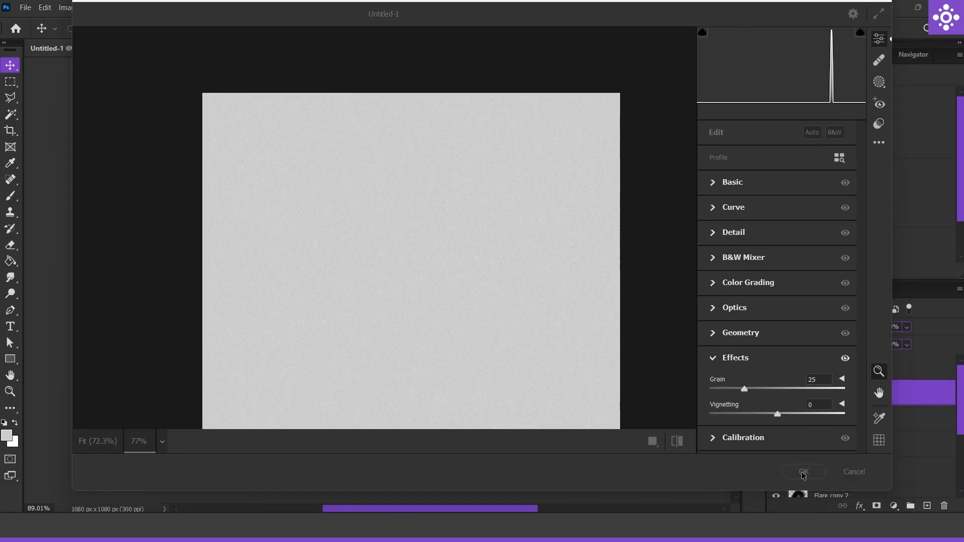
Set the gray grain layer's blend mode to Soft Light and its opacity to 42%
left_click(842, 326)
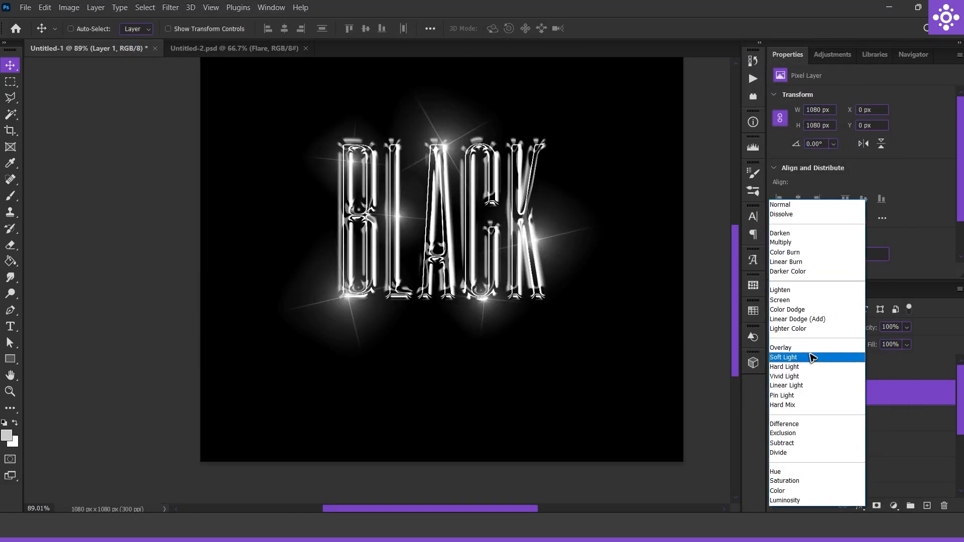
left_click(812, 357)
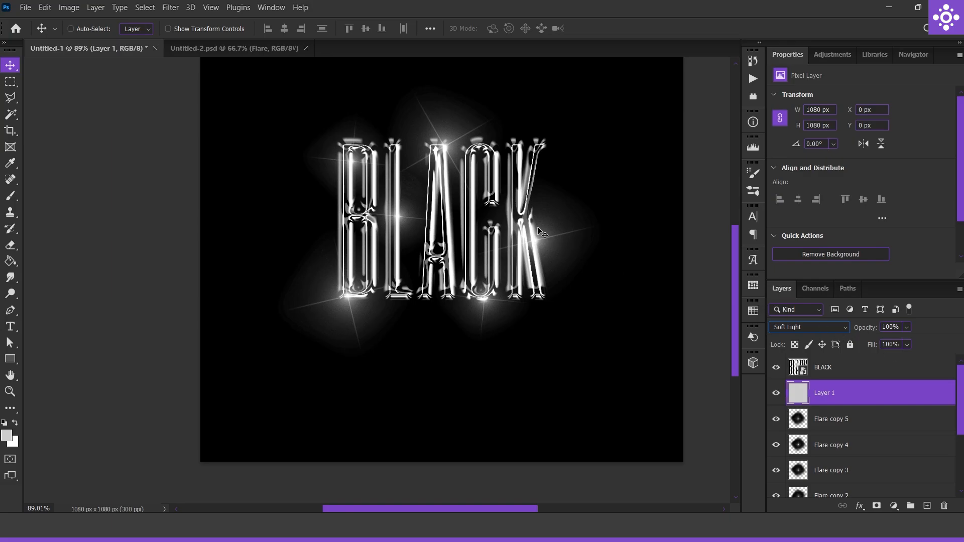
scroll(527, 246, "up", 5)
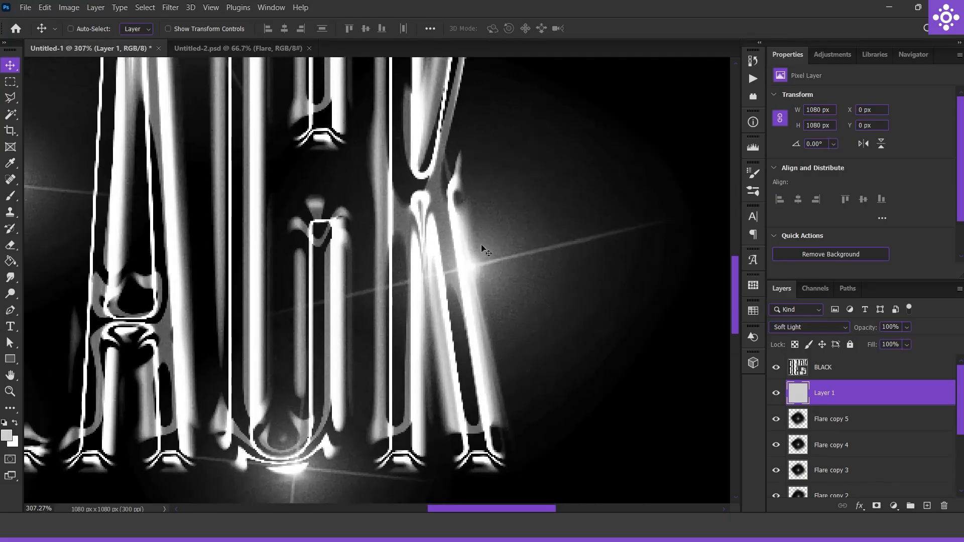
left_click(906, 327)
left_click_drag(923, 341, 888, 344)
scroll(411, 244, "down", 6)
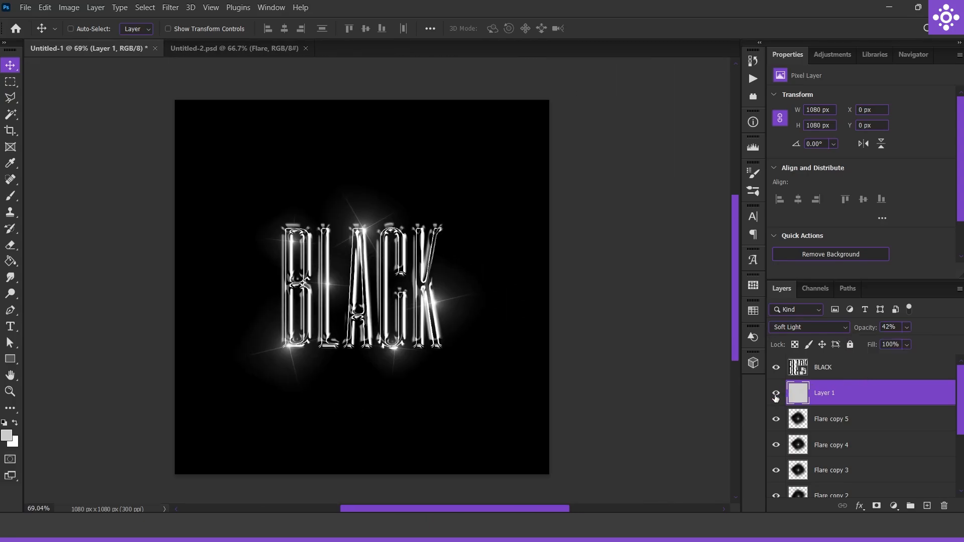
Group all the flare layers and rename the group Flare
left_click(826, 417)
scroll(886, 424, "down", 2)
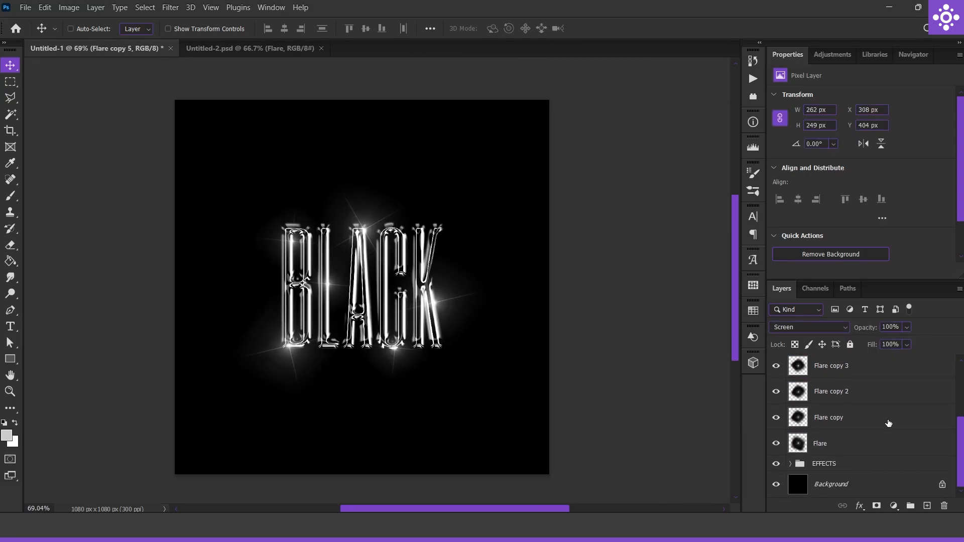
left_click(835, 443, "shift")
key("ctrl+g")
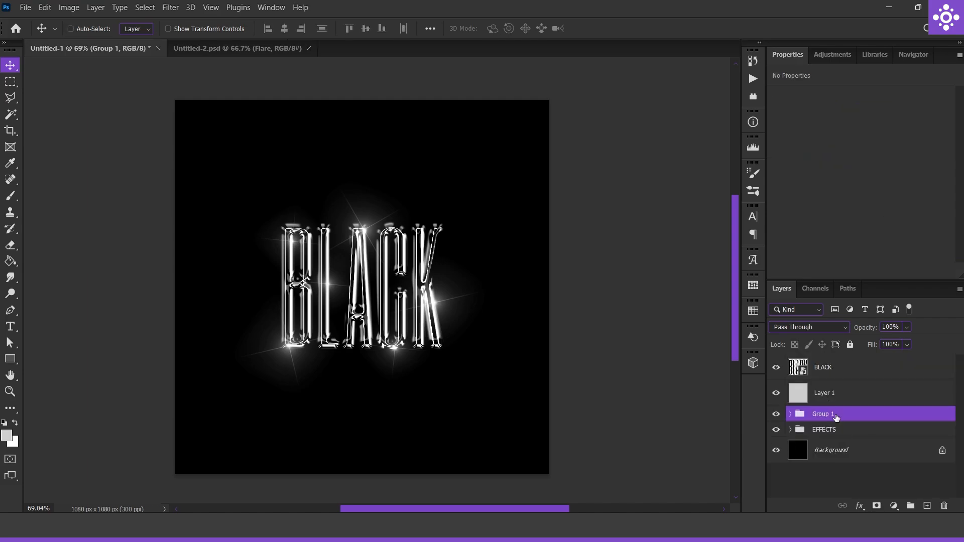
double_click(831, 414)
key("Return")
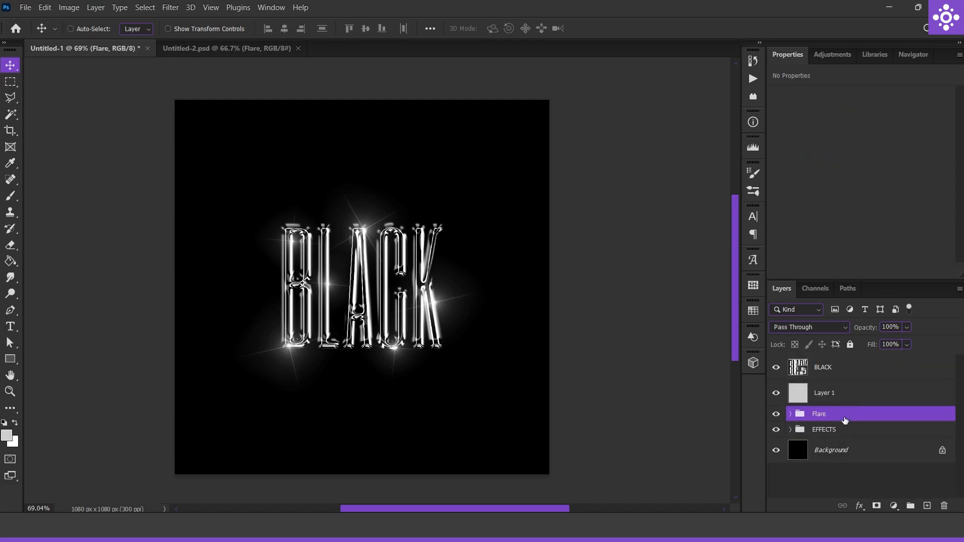
Rename the gray Soft Light layer as Grain
double_click(834, 392)
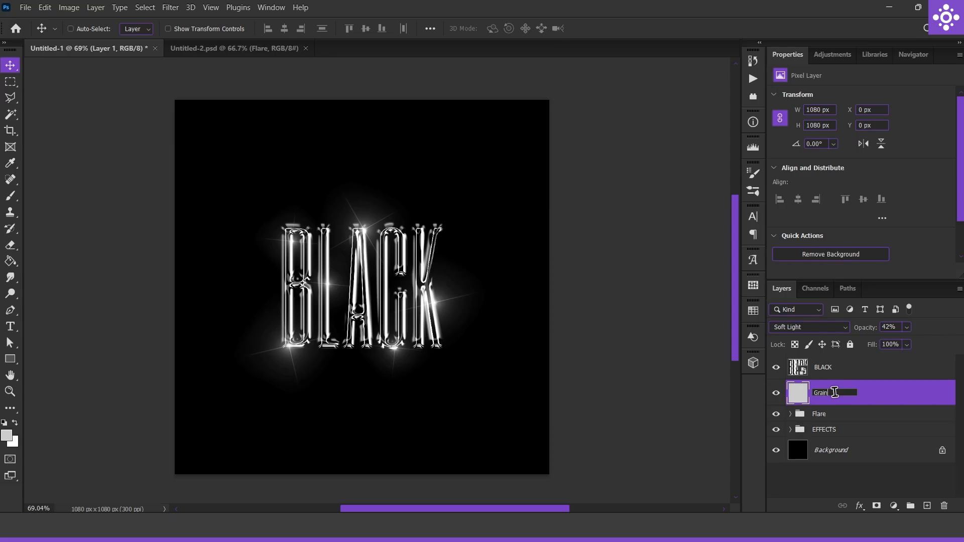
type("Grain")
key("Return")
Add a Solid Color fill layer in ff0000 above the EFFECTS group and hide the Flare group
left_click(800, 432)
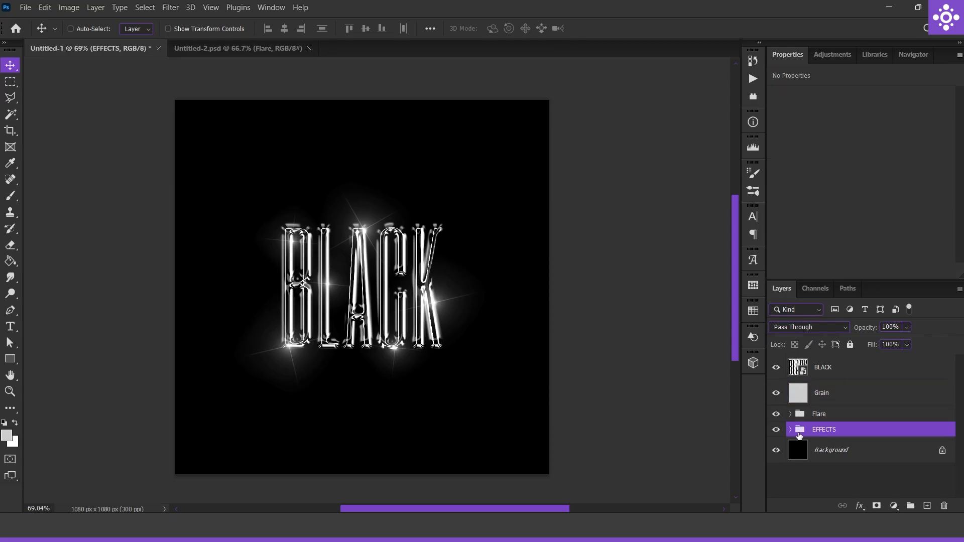
left_click(893, 505)
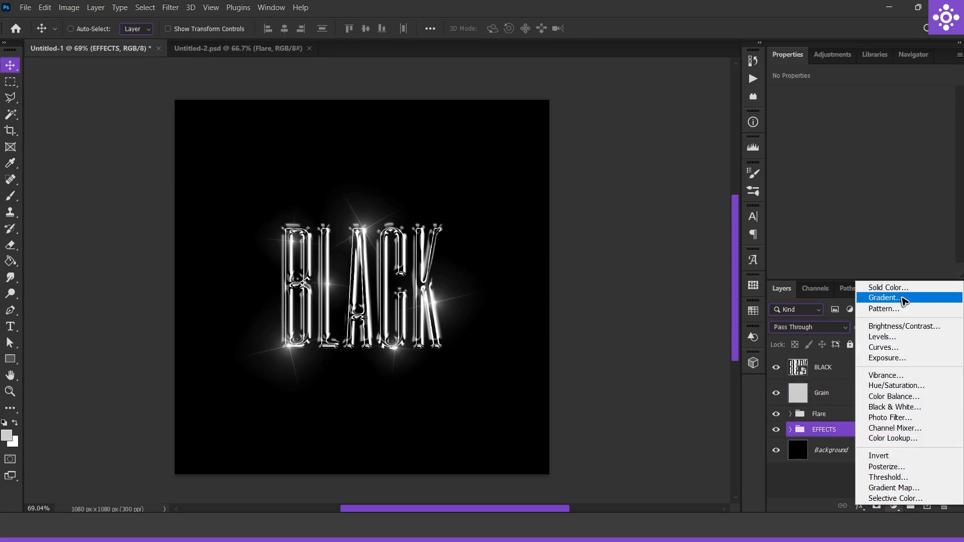
left_click(886, 286)
type("ff0000")
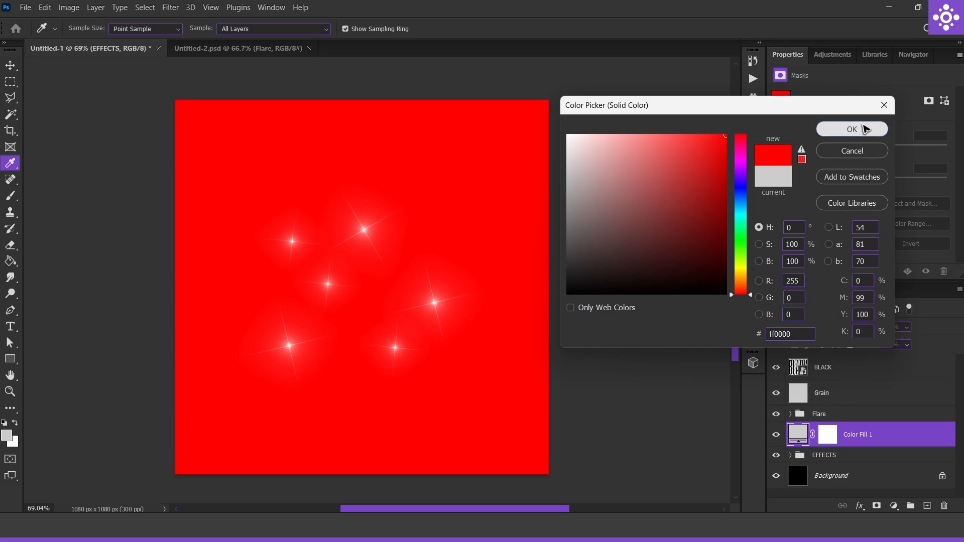
left_click(852, 129)
left_click(776, 414)
Clip the red fill layer to the EFFECTS group and set its blend mode to Multiply
left_click(835, 445, "alt")
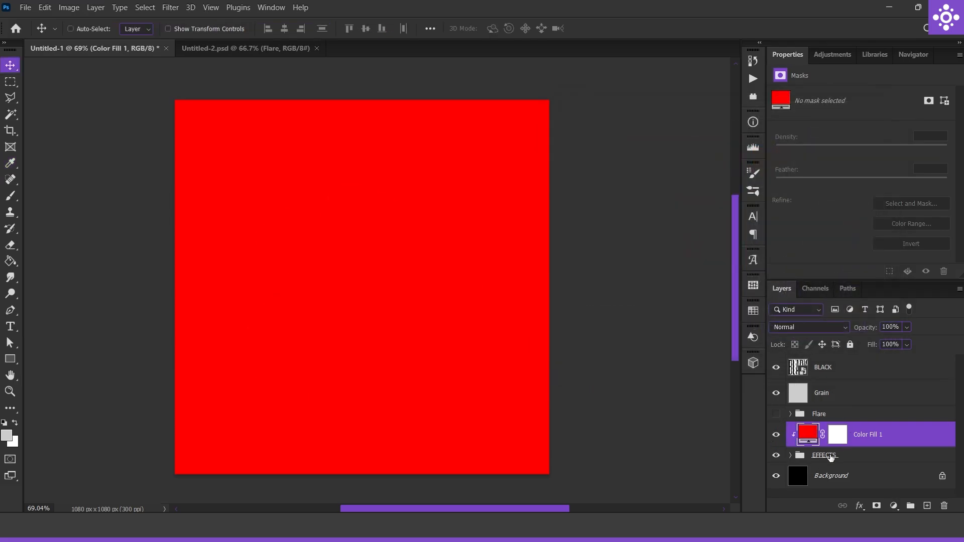
left_click(791, 327)
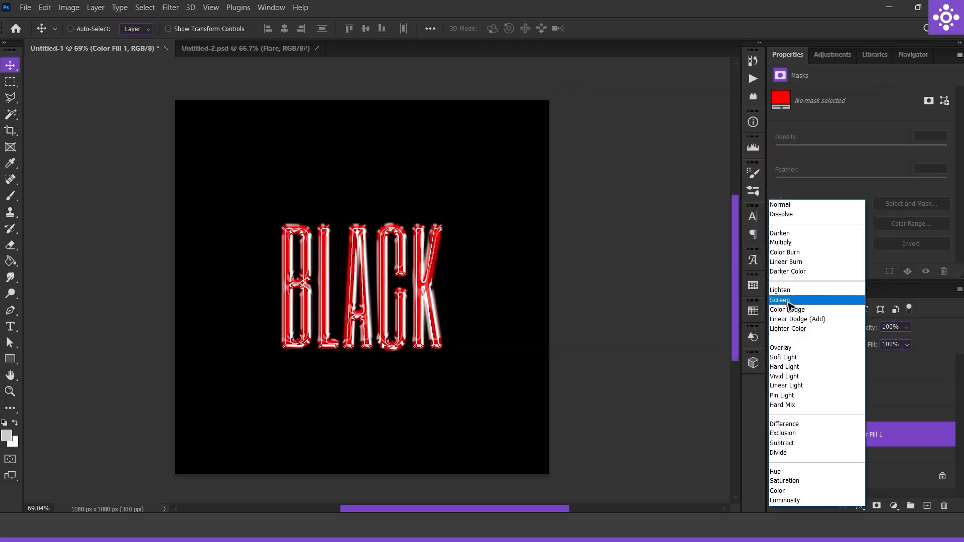
left_click(781, 242)
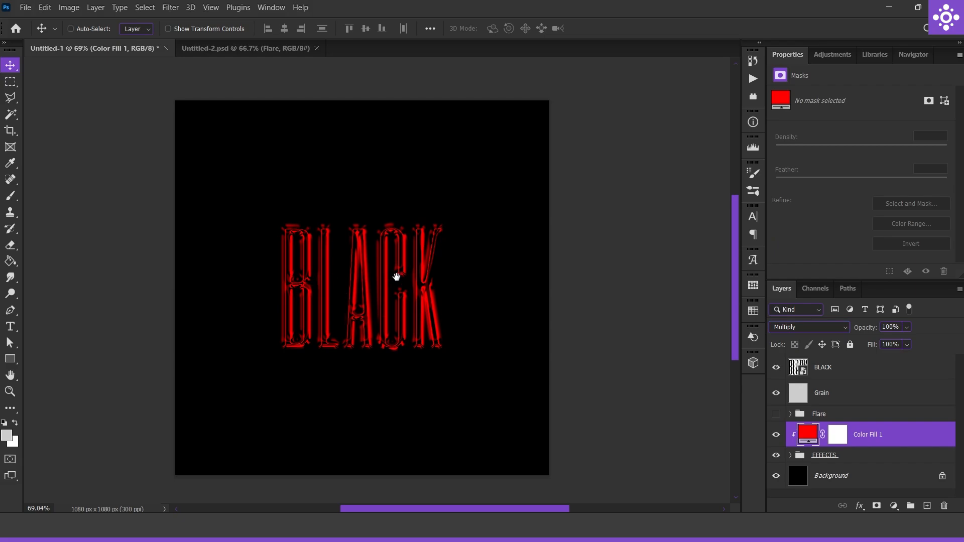
Hide the red Color Fill layer and open the contents of the BLACK smart object for editing
scroll(359, 286, "up", 3)
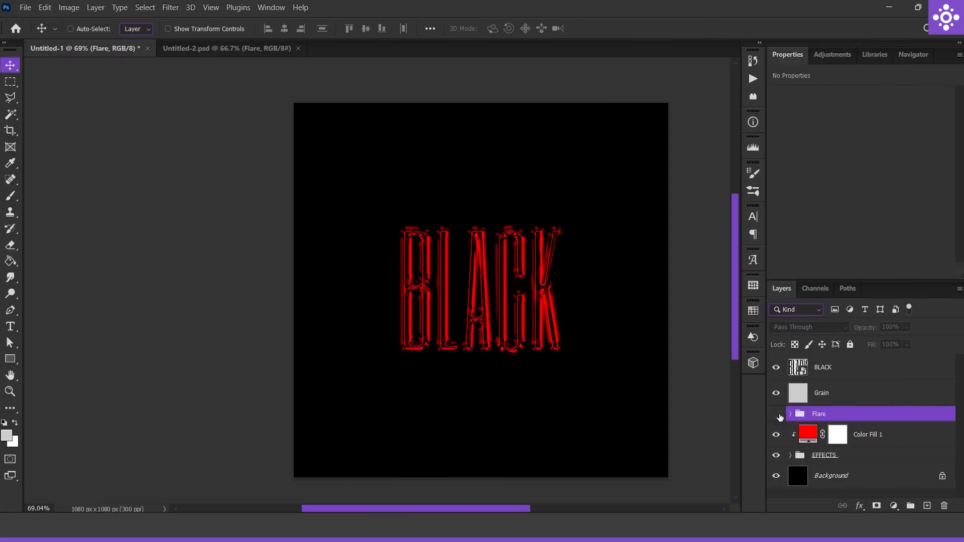
left_click(776, 434)
double_click(803, 368)
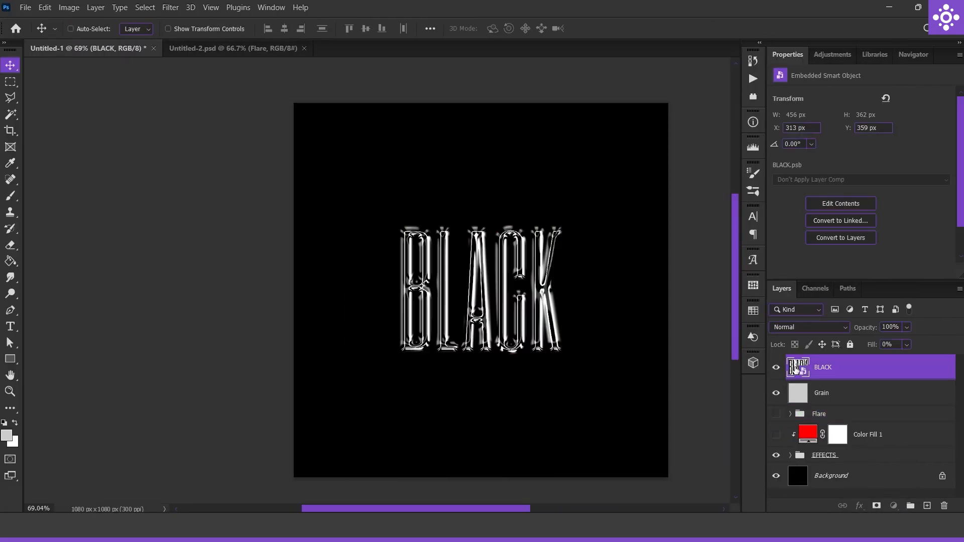
Replace the smart object's text with NAME and save it, returning to the Untitled-1 document
double_click(799, 367)
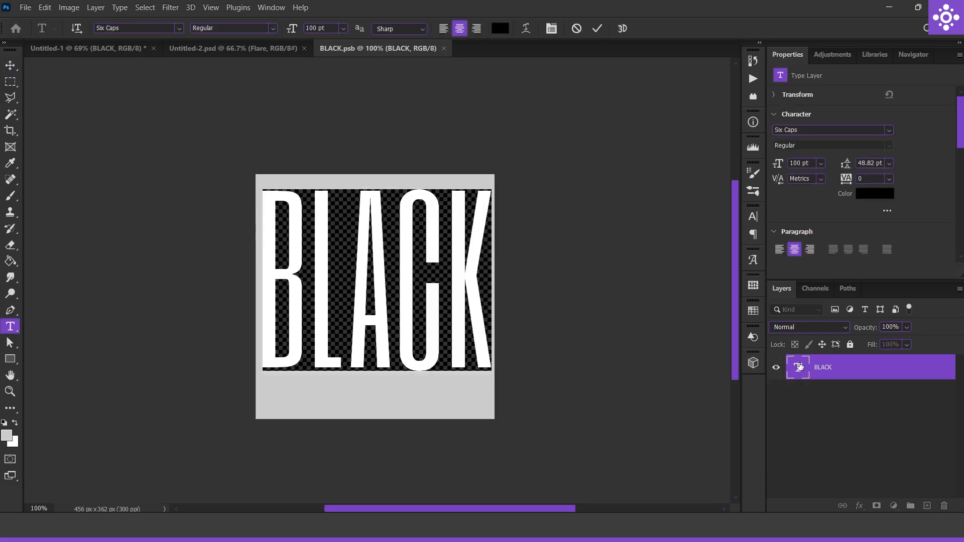
type("NAME")
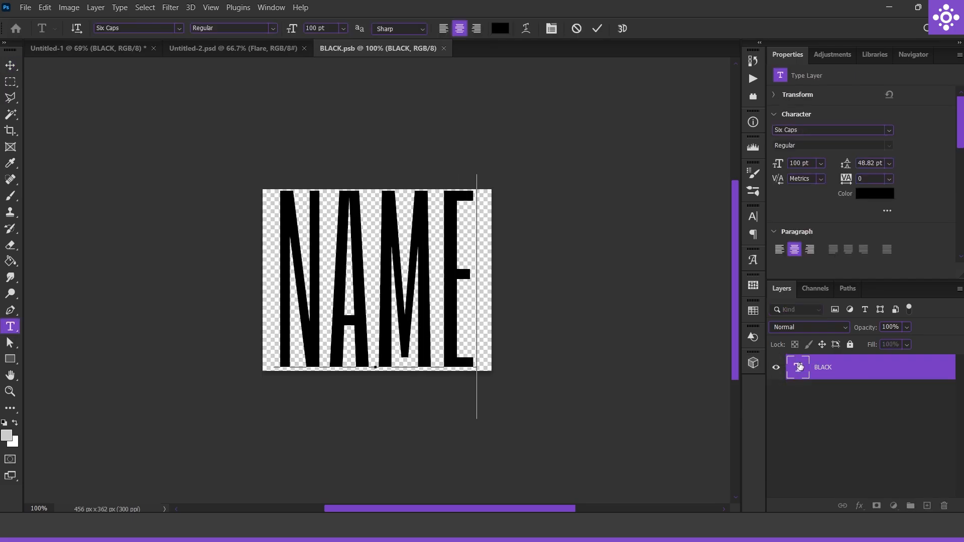
key("ctrl+Return")
key("ctrl+s")
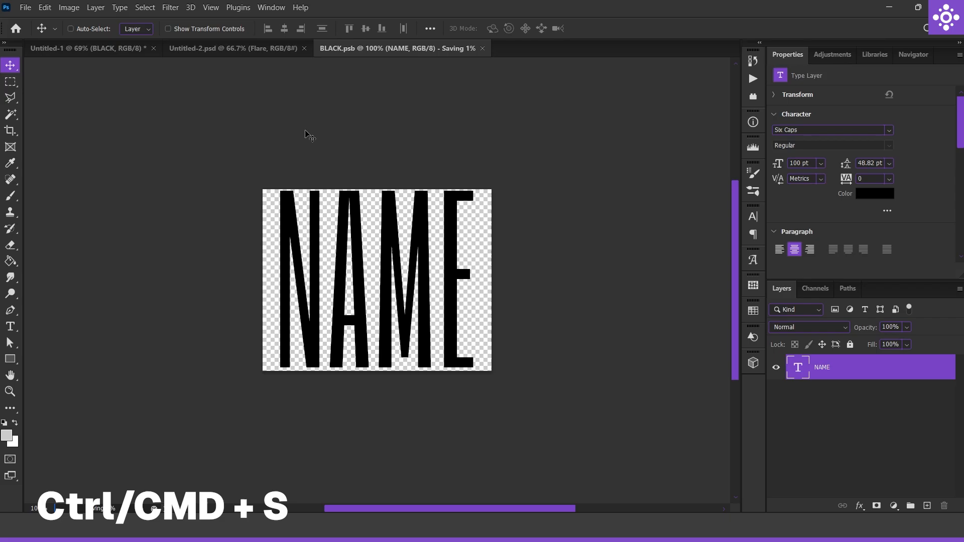
left_click(128, 48)
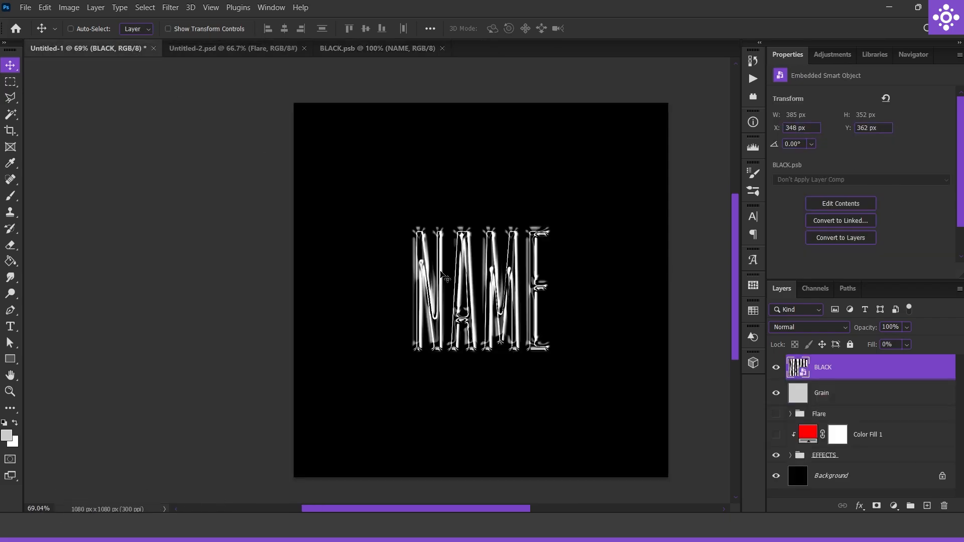